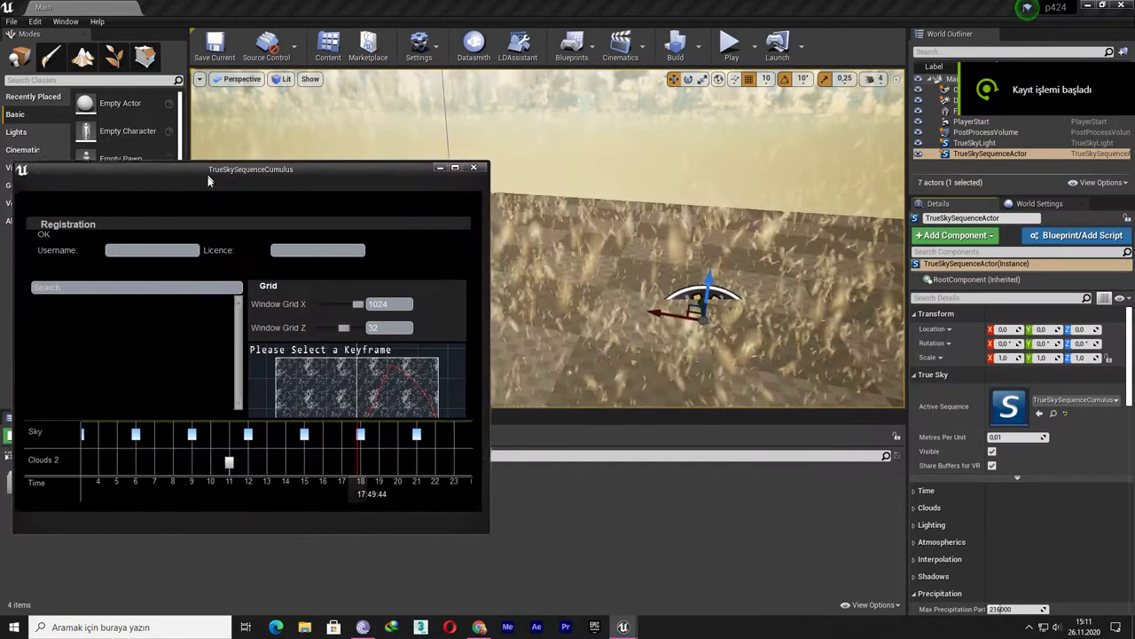
# Step: Reposition the sky sequence window and pitch the view up toward the sky
pyautogui.moveTo(523, 138); pyautogui.dragTo(208, 220)
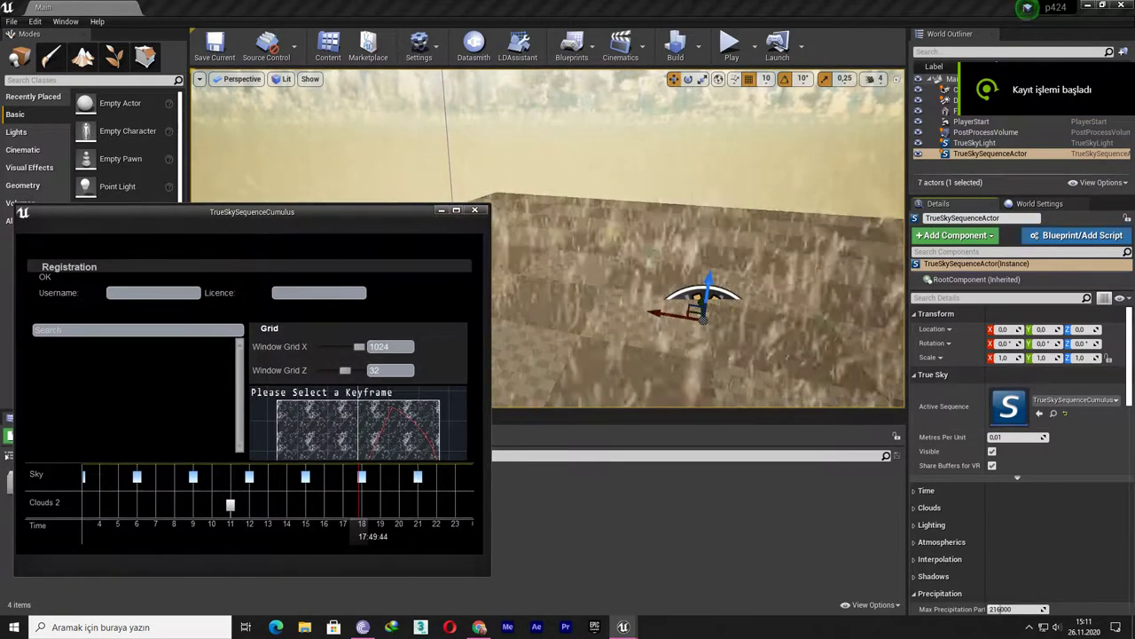
pyautogui.moveTo(648, 247)
pyautogui.mouseDown(button='right')
pyautogui.moveTo(647, 213)
pyautogui.moveTo(648, 319)
pyautogui.mouseUp(button='right')
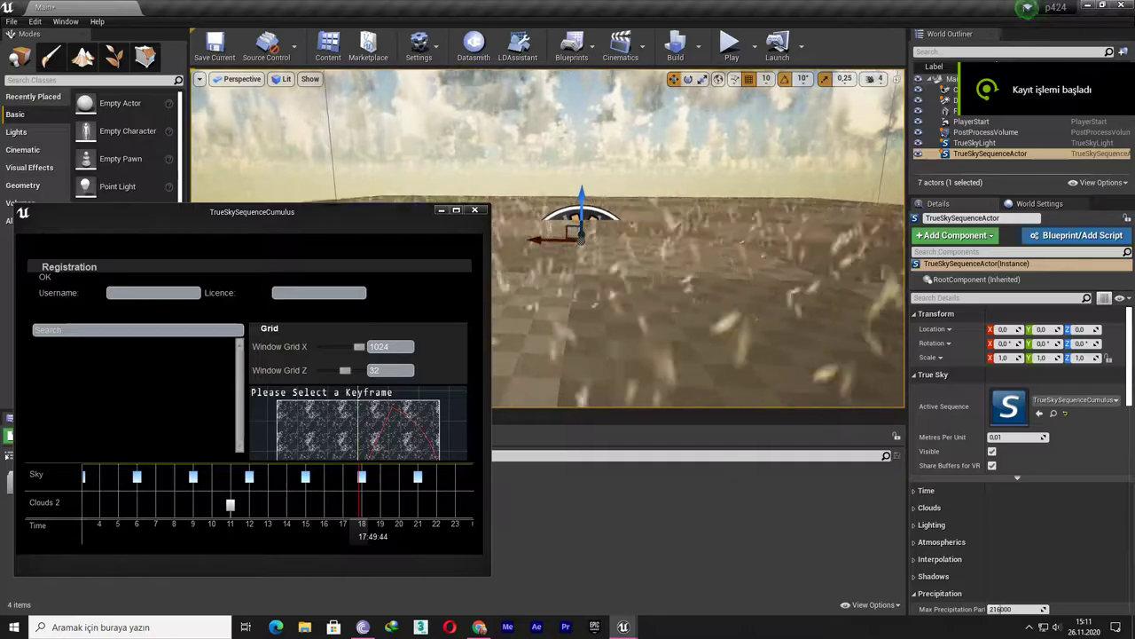
pyautogui.moveTo(329, 210)
pyautogui.mouseDown()
pyautogui.moveTo(365, 228)
pyautogui.moveTo(538, 463)
pyautogui.mouseUp()
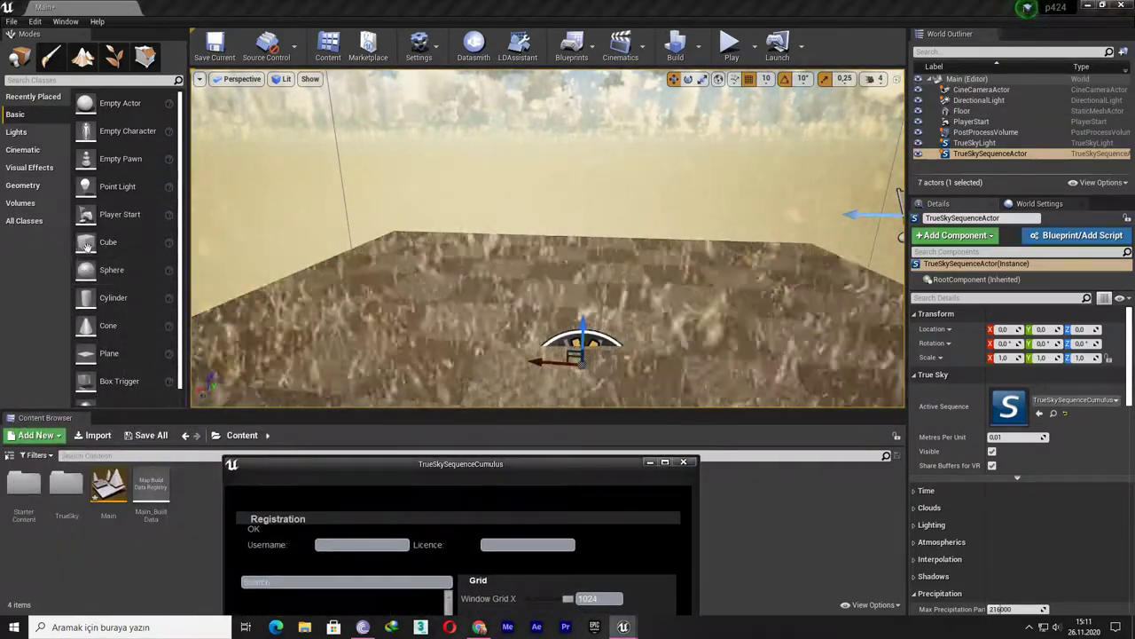
# Step: Place a cube and shape it into a 9 × 1 × 6.5 wall at 70, 490, 340
pyautogui.moveTo(109, 241)
pyautogui.mouseDown()
pyautogui.moveTo(463, 262)
pyautogui.moveTo(453, 190)
pyautogui.moveTo(426, 219)
pyautogui.moveTo(520, 233)
pyautogui.mouseUp()
pyautogui.press('r')
pyautogui.press('w')
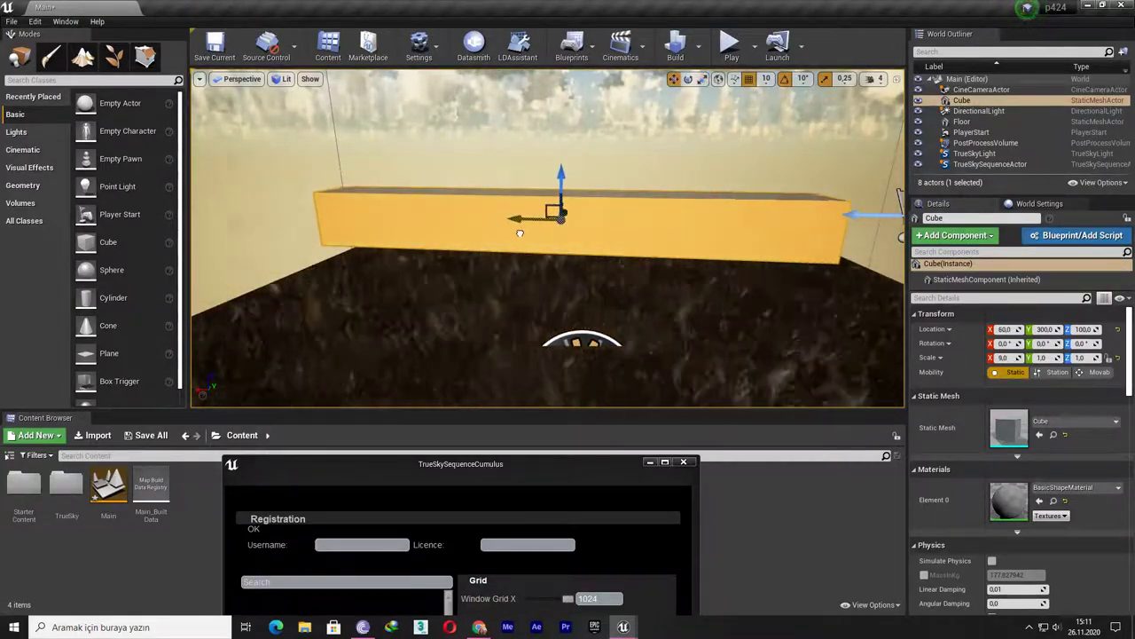
pyautogui.moveTo(550, 183); pyautogui.dragTo(550, 107)
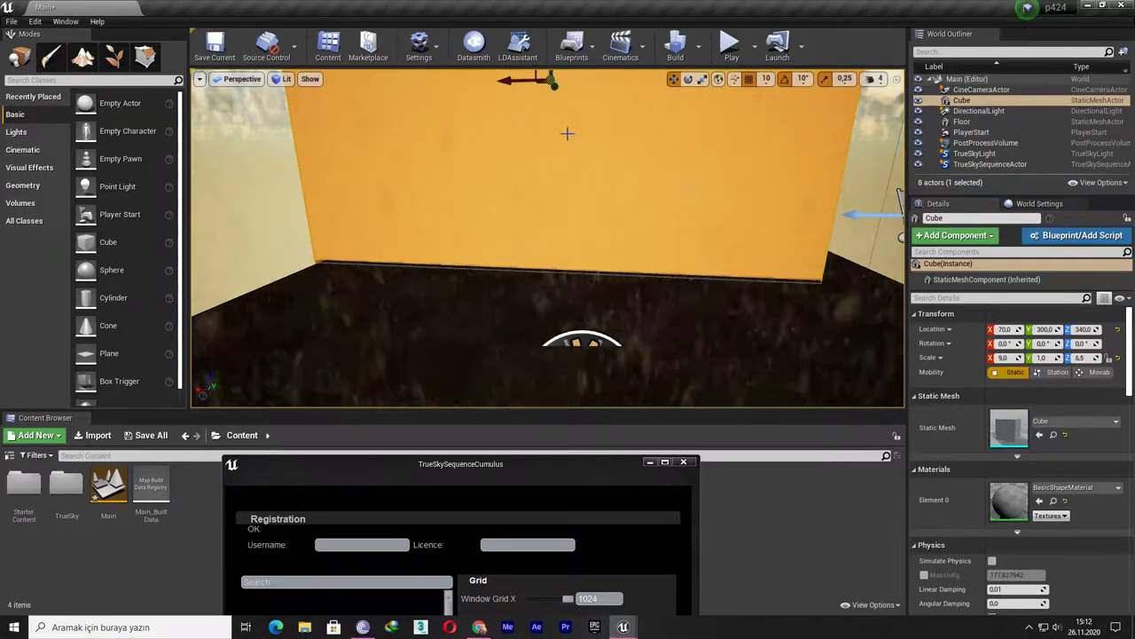
pyautogui.moveTo(567, 133)
pyautogui.mouseDown(button='right')
pyautogui.moveTo(568, 89)
pyautogui.moveTo(587, 209)
pyautogui.mouseUp(button='right')
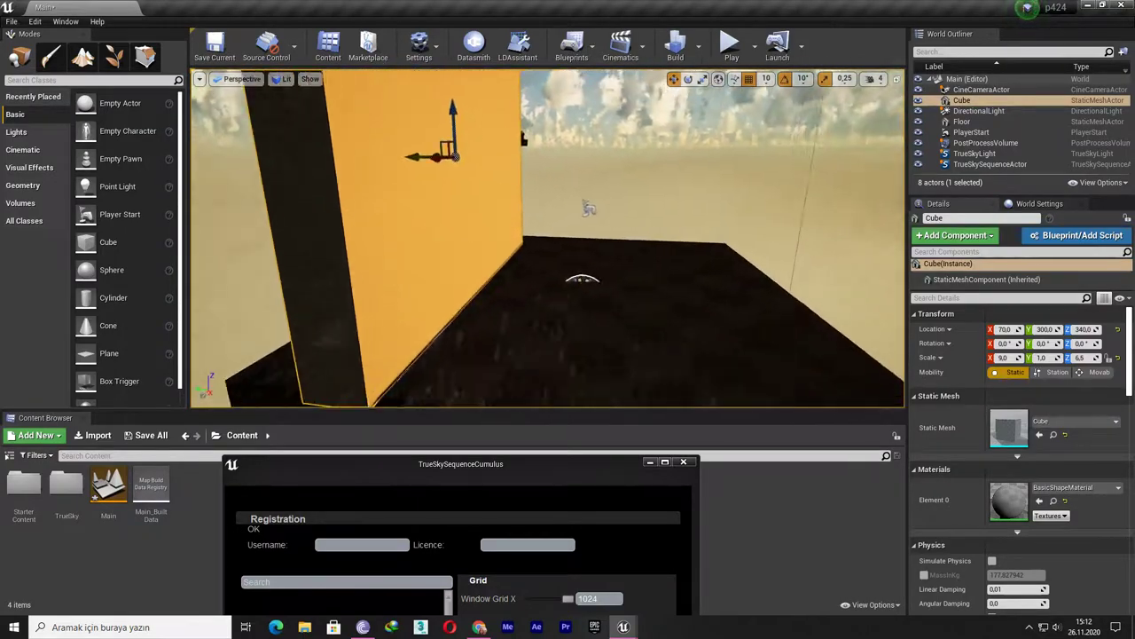
pyautogui.moveTo(359, 242); pyautogui.dragTo(360, 242, button='right')
pyautogui.moveTo(413, 195); pyautogui.dragTo(286, 187)
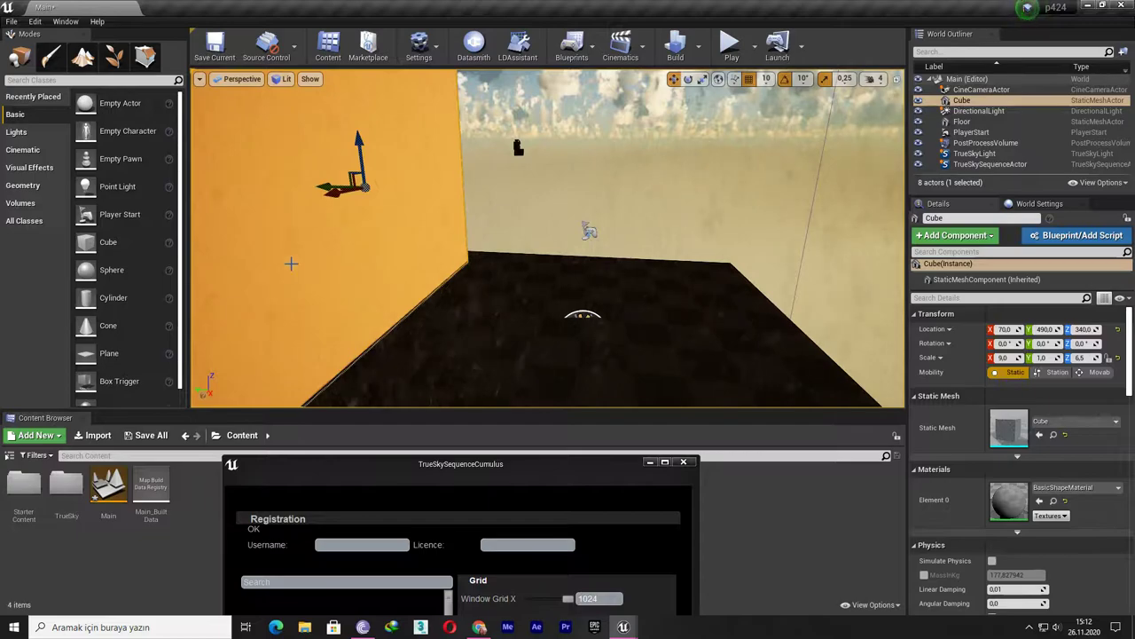
pyautogui.moveTo(428, 471); pyautogui.dragTo(297, 247)
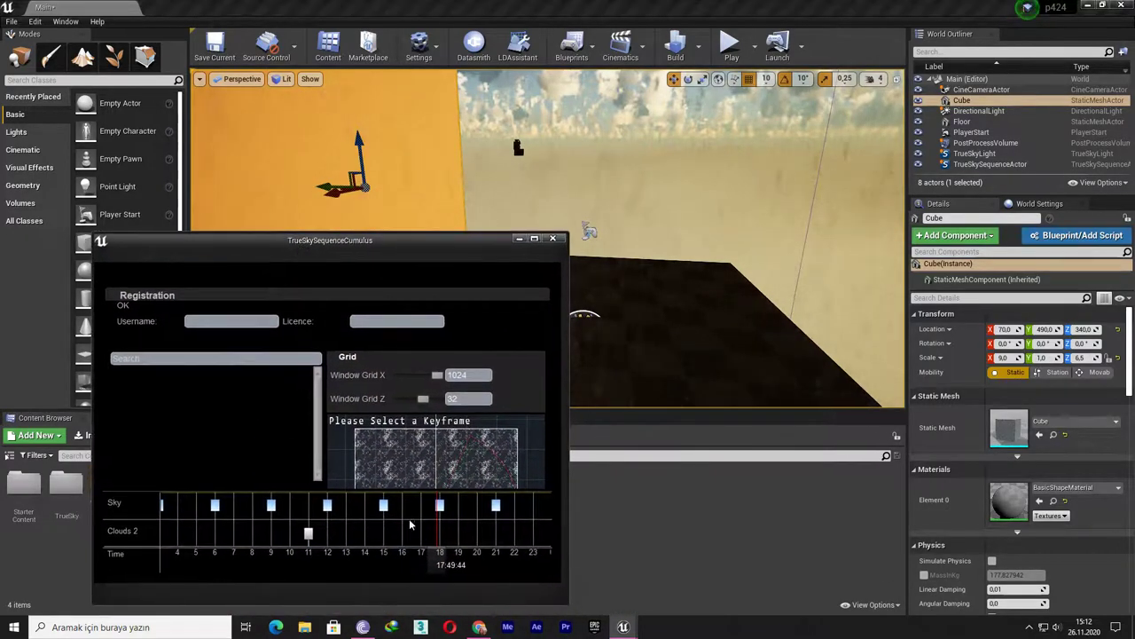
# Step: Set the sky time to about 16:20 and select the floor to locate its material
pyautogui.moveTo(438, 568); pyautogui.dragTo(410, 561)
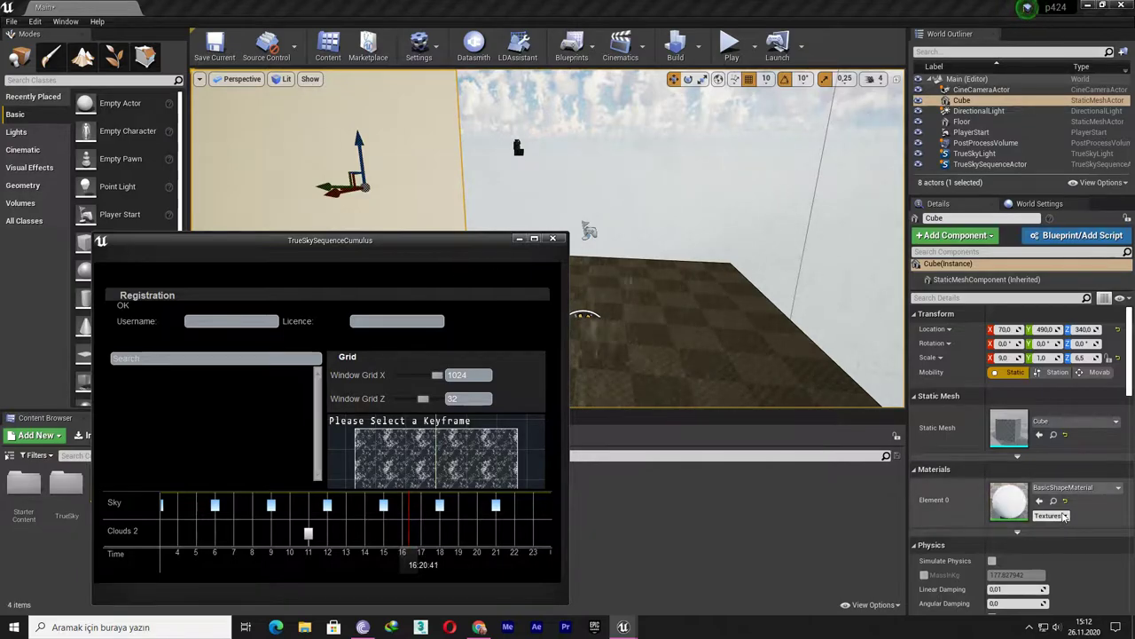
pyautogui.click(714, 361)
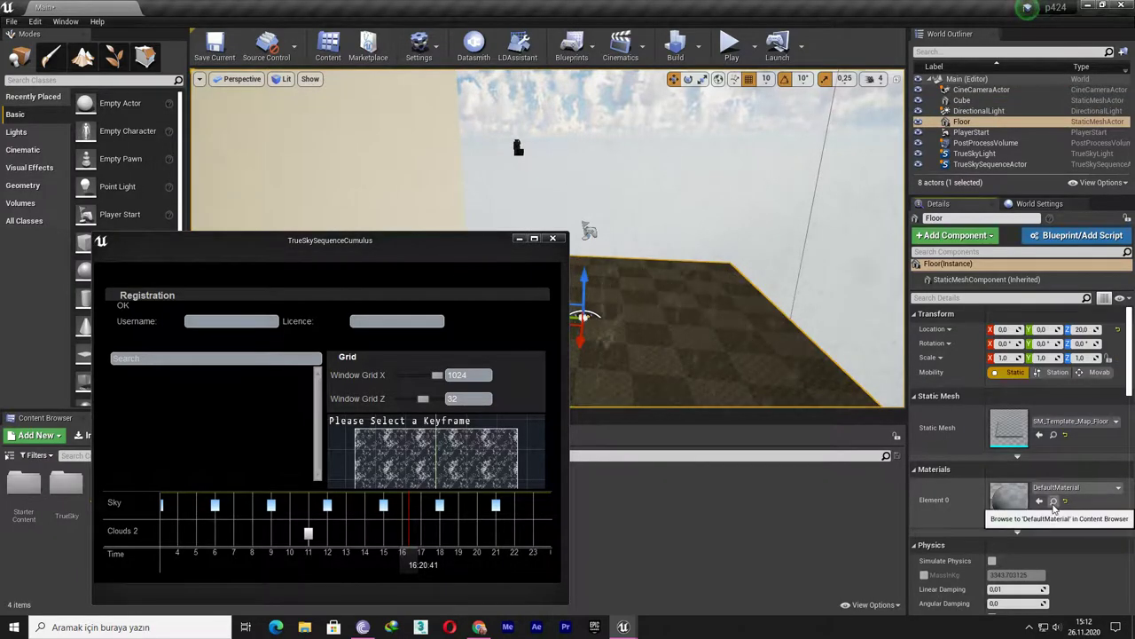
pyautogui.click(1052, 501)
pyautogui.moveTo(446, 243)
pyautogui.mouseDown()
pyautogui.moveTo(694, 183)
pyautogui.moveTo(915, 196)
pyautogui.mouseUp()
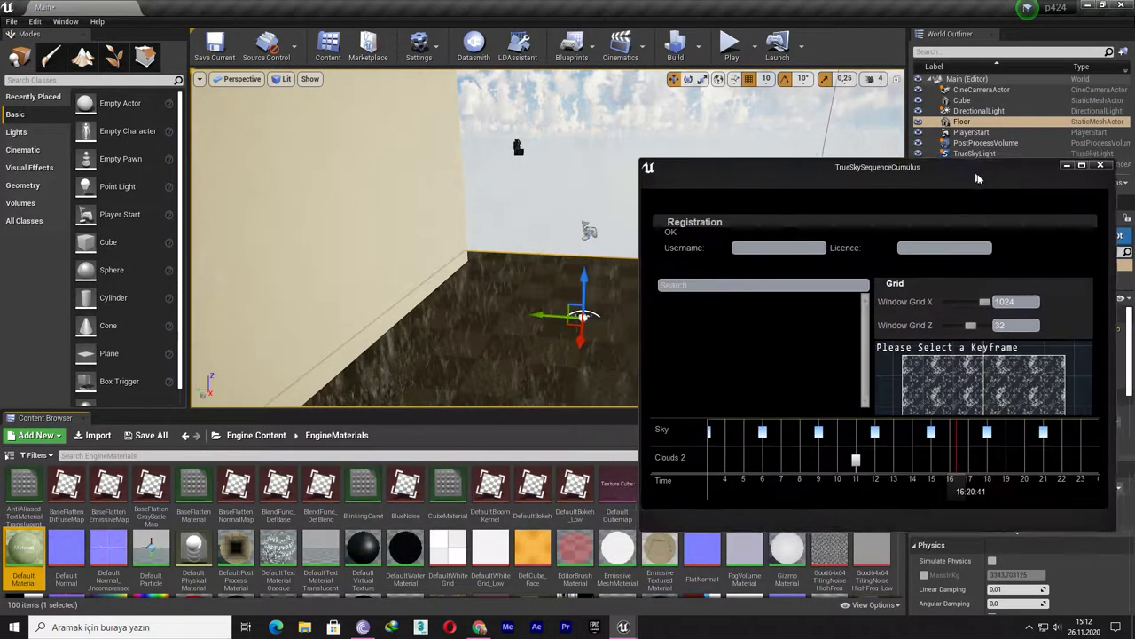
pyautogui.moveTo(24, 550); pyautogui.dragTo(293, 311)
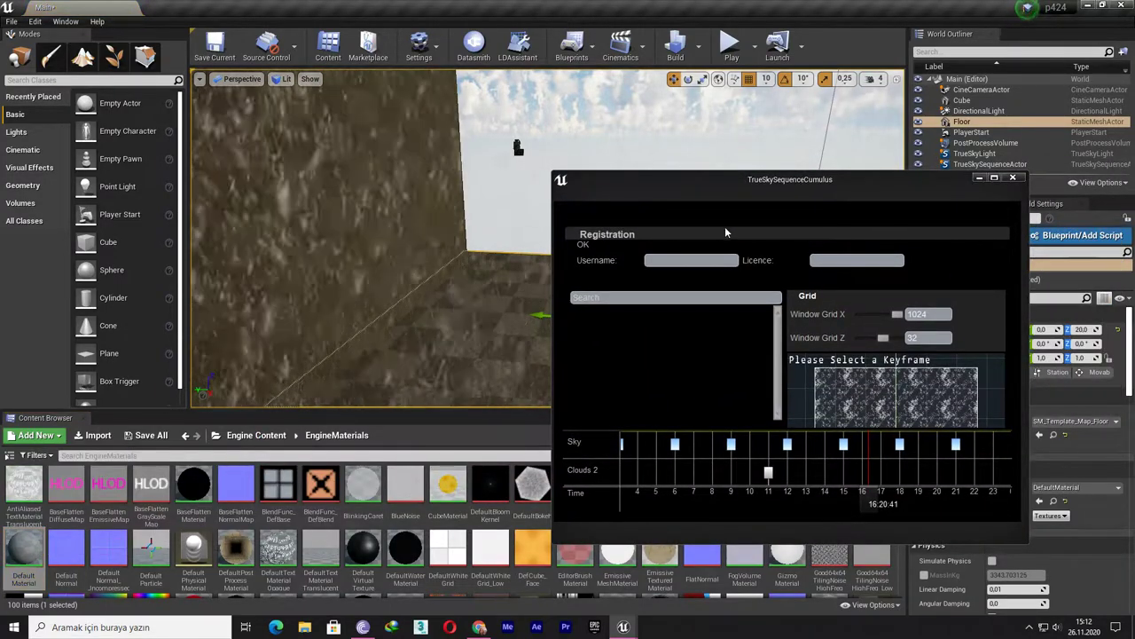
# Step: Apply the checkered DefaultMaterial to the floor and view the wall against the sky
pyautogui.moveTo(762, 185)
pyautogui.mouseDown()
pyautogui.moveTo(335, 306)
pyautogui.moveTo(788, 209)
pyautogui.mouseUp()
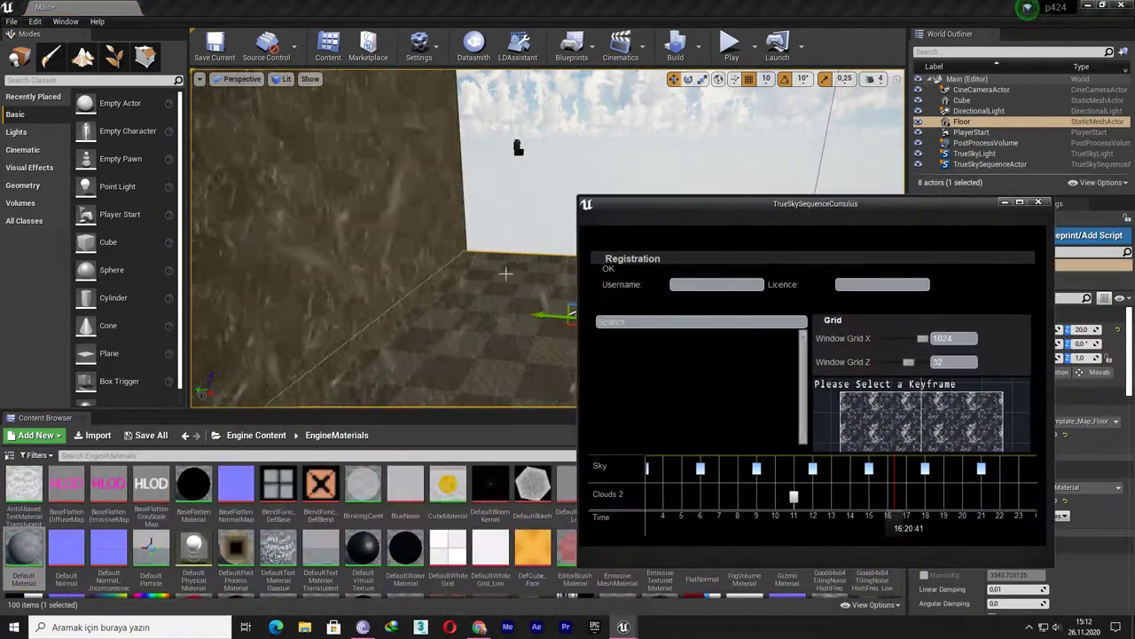
pyautogui.moveTo(399, 221); pyautogui.dragTo(444, 195, button='right')
pyautogui.moveTo(532, 284); pyautogui.dragTo(566, 283, button='right')
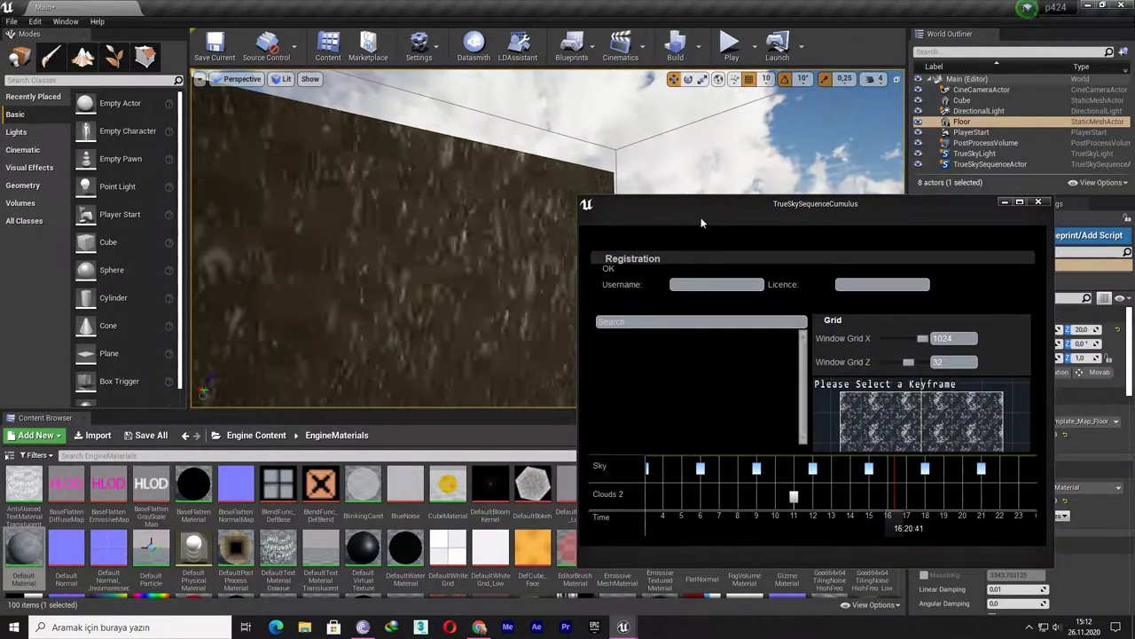
pyautogui.moveTo(752, 206); pyautogui.dragTo(730, 217)
pyautogui.moveTo(458, 238); pyautogui.dragTo(426, 237, button='right')
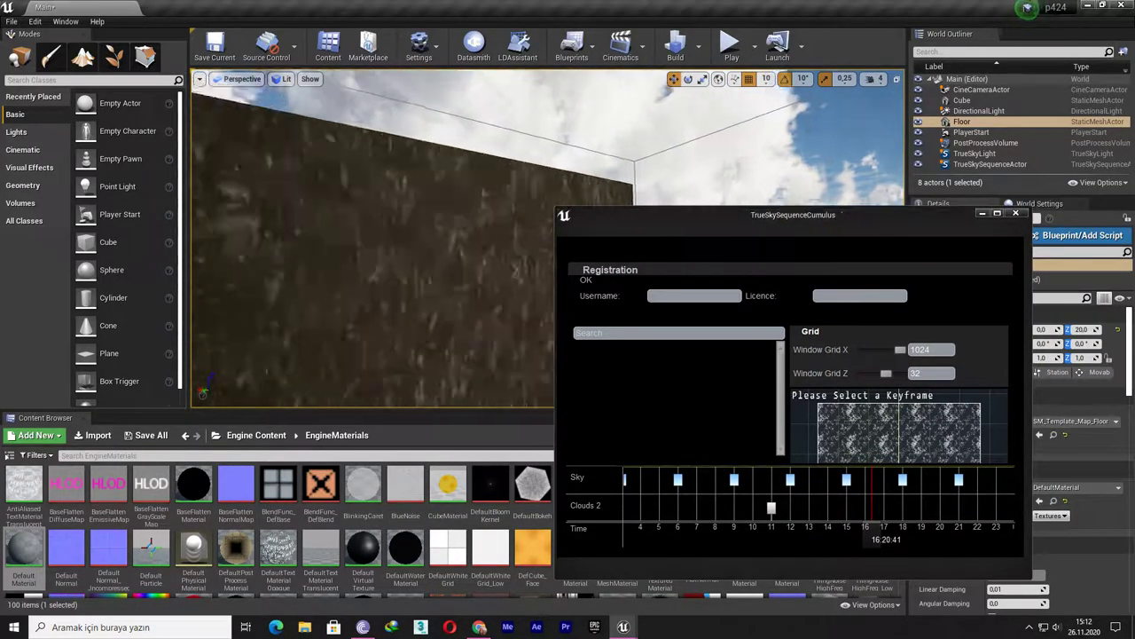
# Step: Expand the viewport to fill the editor and scrub sky time from 15:45 to 12:44
pyautogui.press('F11')
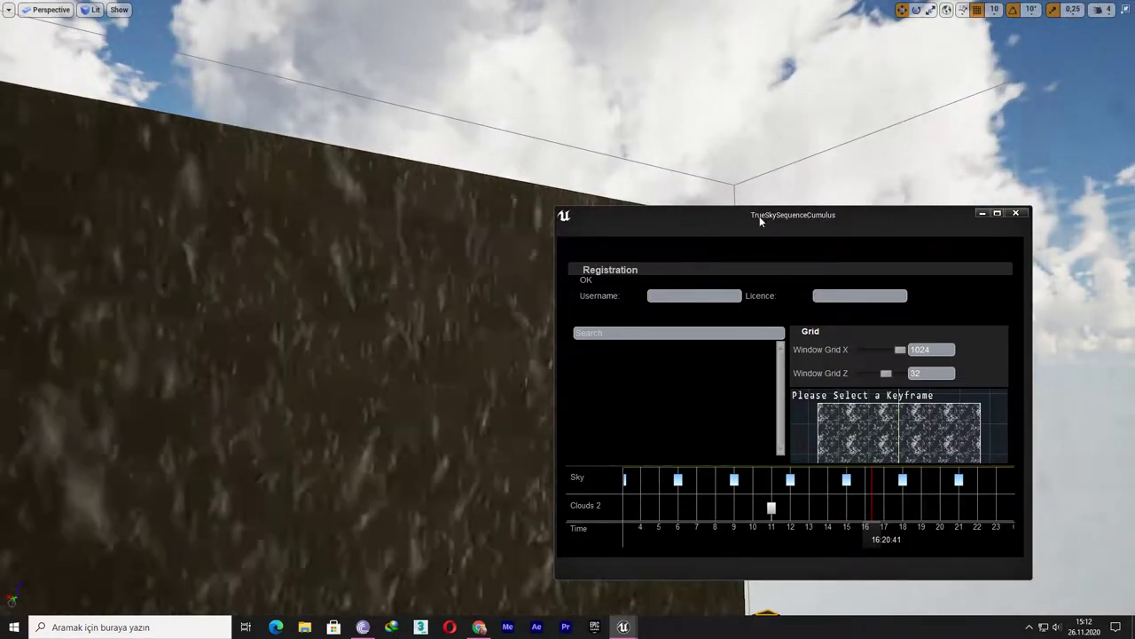
pyautogui.moveTo(760, 216); pyautogui.dragTo(854, 208)
pyautogui.moveTo(597, 287); pyautogui.dragTo(497, 292, button='right')
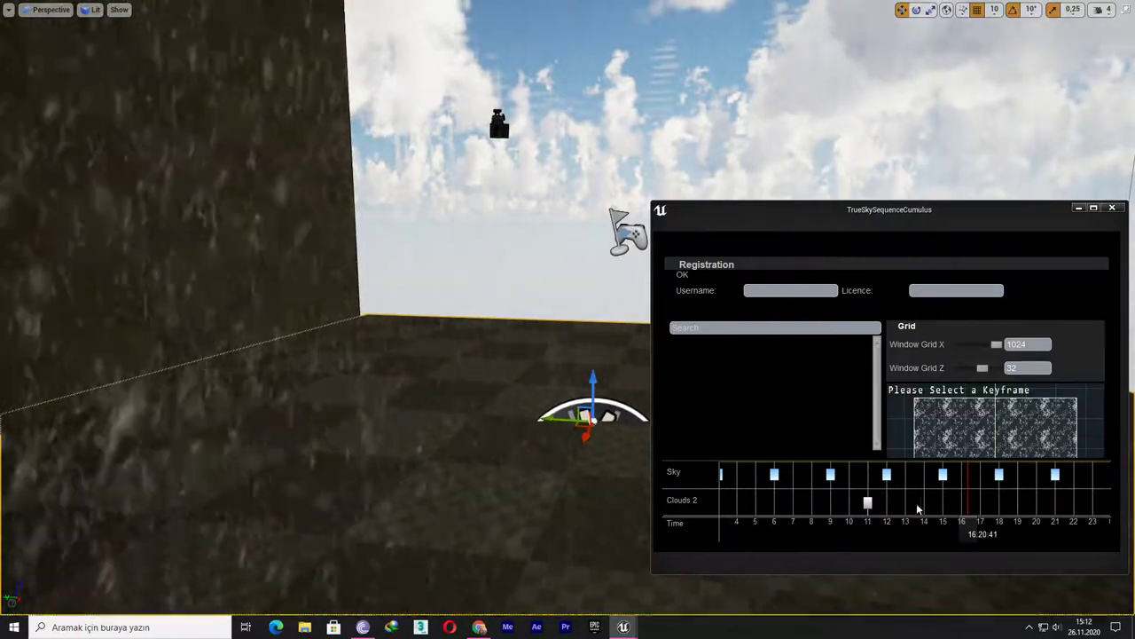
pyautogui.moveTo(967, 531); pyautogui.dragTo(891, 524)
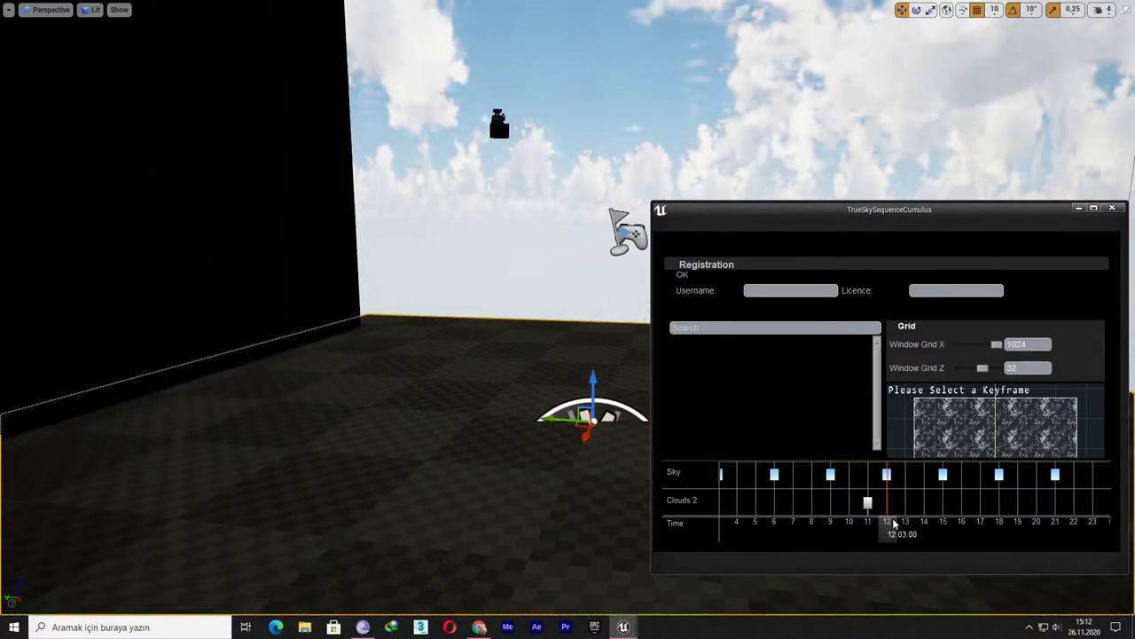
pyautogui.moveTo(431, 417); pyautogui.dragTo(432, 420, button='right')
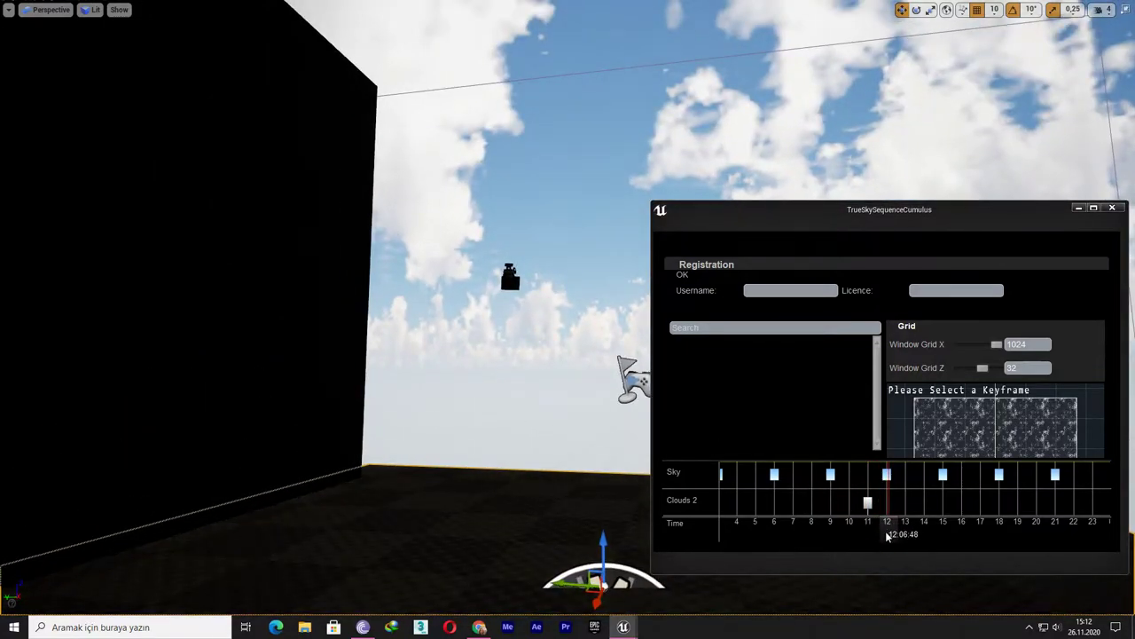
pyautogui.moveTo(887, 535); pyautogui.dragTo(970, 533)
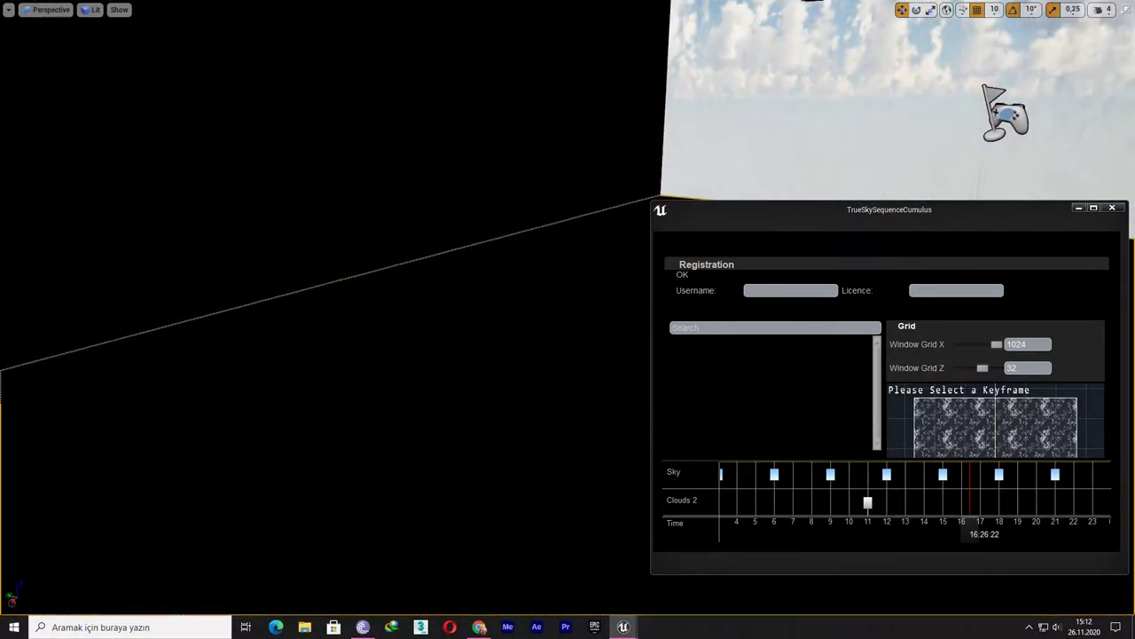
# Step: Switch the viewport back to Lit rendering and set sky time to about 13:20
pyautogui.moveTo(59, 79); pyautogui.dragTo(58, 79, button='right')
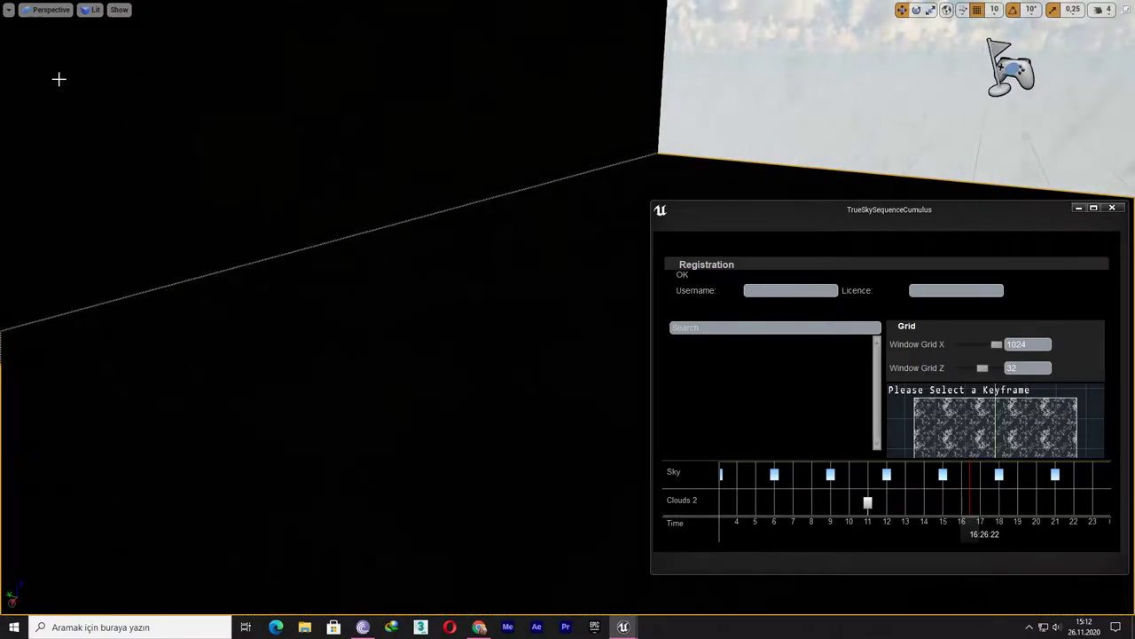
pyautogui.click(90, 10)
pyautogui.click(122, 231)
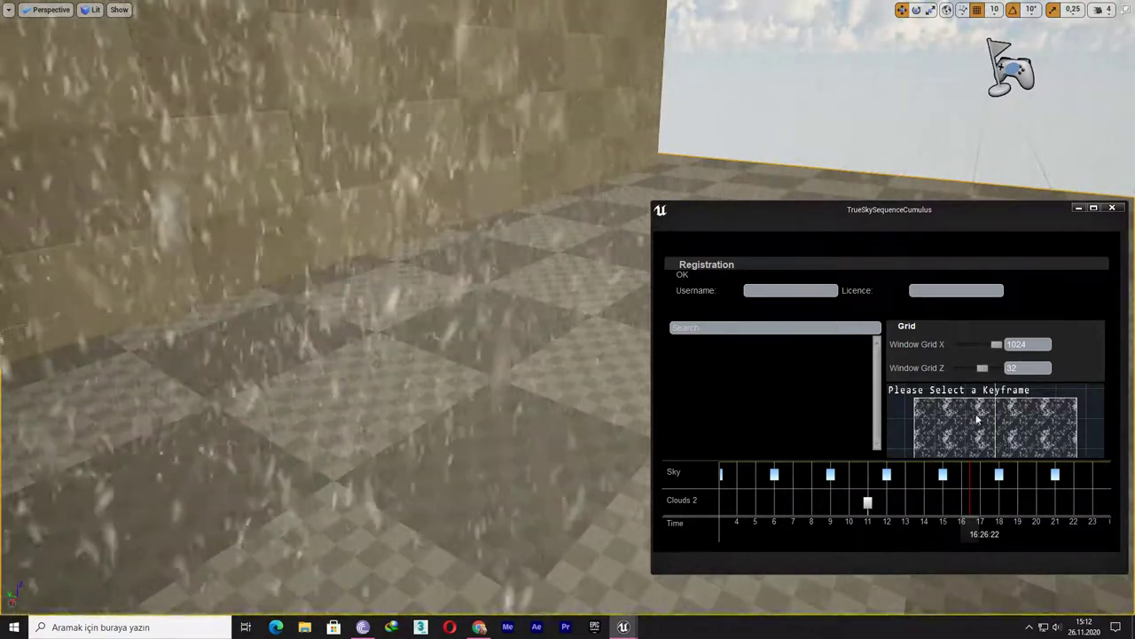
pyautogui.moveTo(958, 530); pyautogui.dragTo(905, 529)
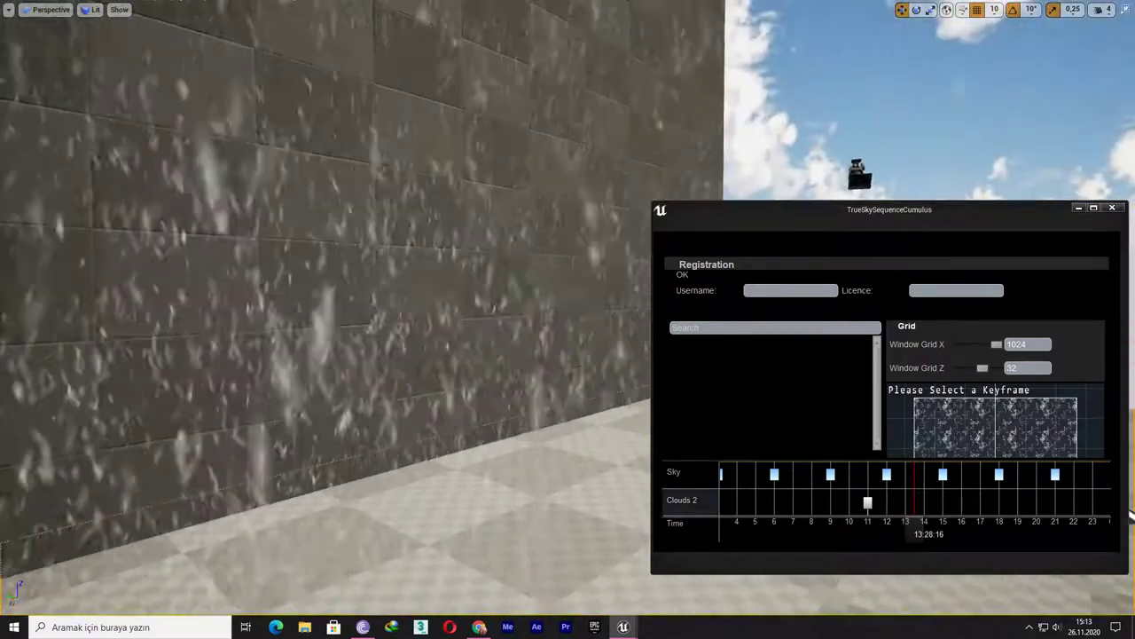
# Step: Show the Clouds 2 keyframe's cloud settings in a widened sky sequence window
pyautogui.click(868, 502)
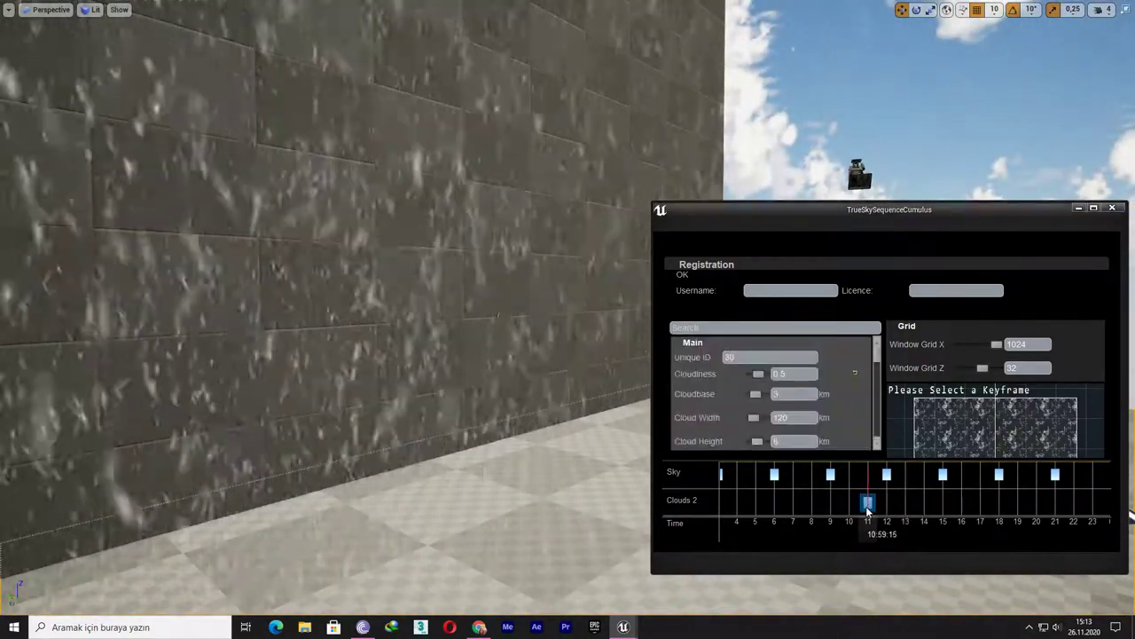
pyautogui.scroll(-5, 845, 408)
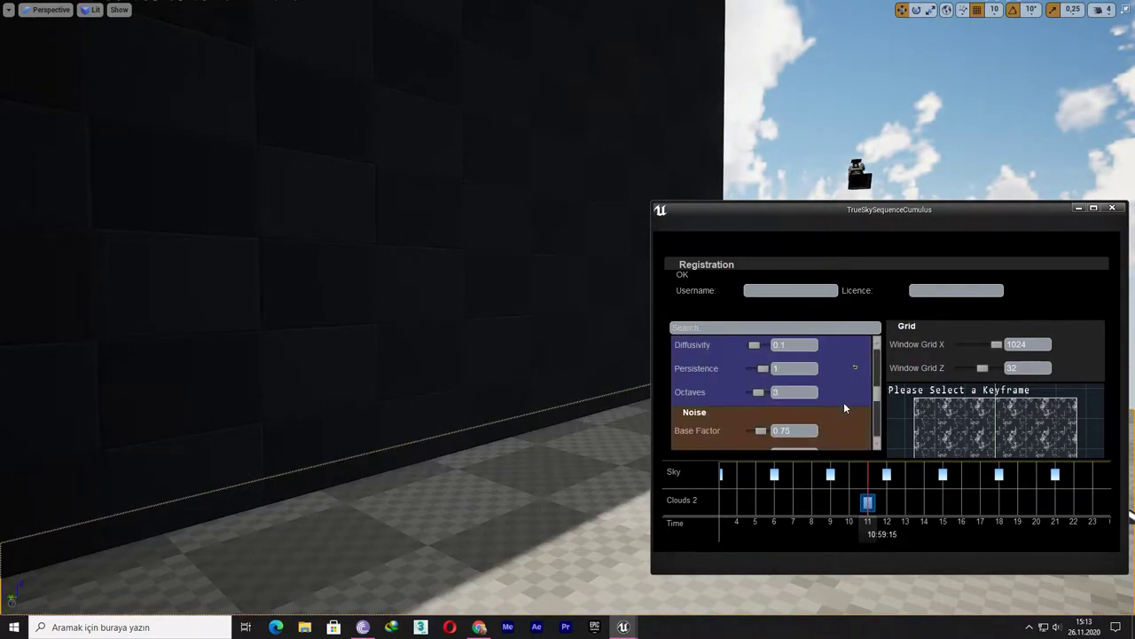
pyautogui.scroll(-5, 843, 409)
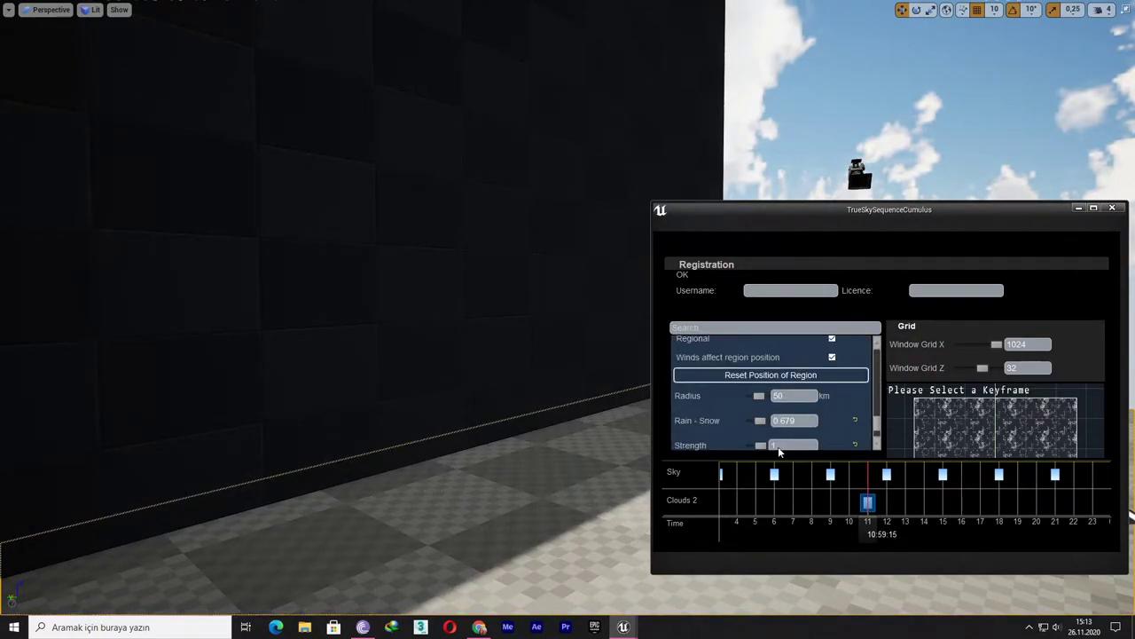
pyautogui.moveTo(657, 499); pyautogui.dragTo(600, 499)
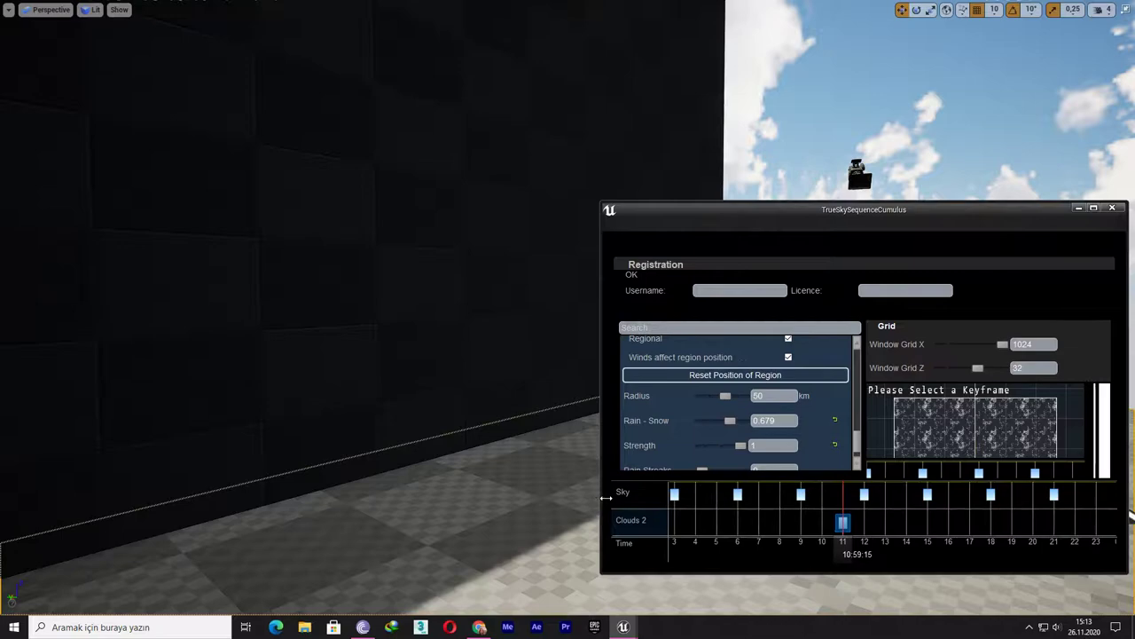
pyautogui.scroll(-1, 733, 407)
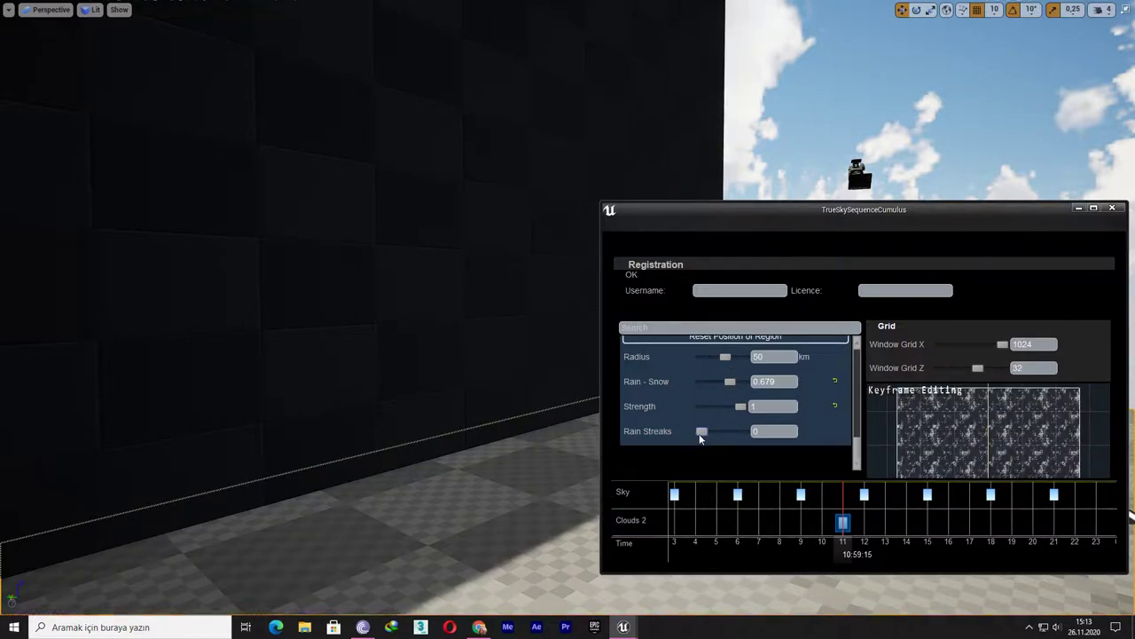
pyautogui.scroll(2, 717, 439)
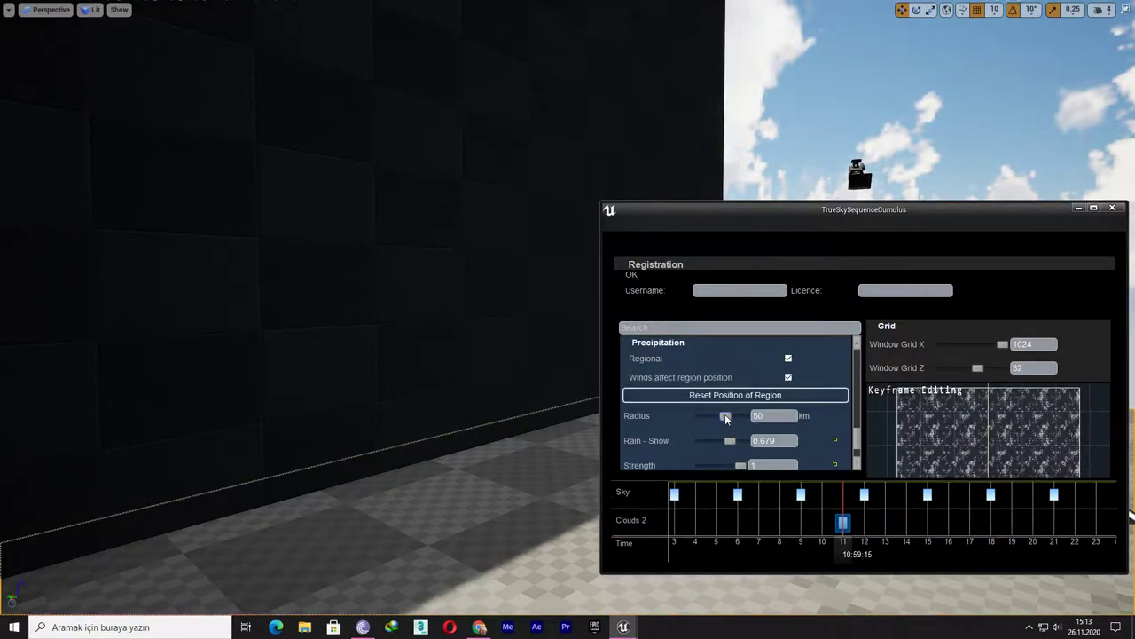
pyautogui.moveTo(725, 416); pyautogui.dragTo(735, 422)
pyautogui.scroll(1, 735, 423)
pyautogui.scroll(2, 699, 425)
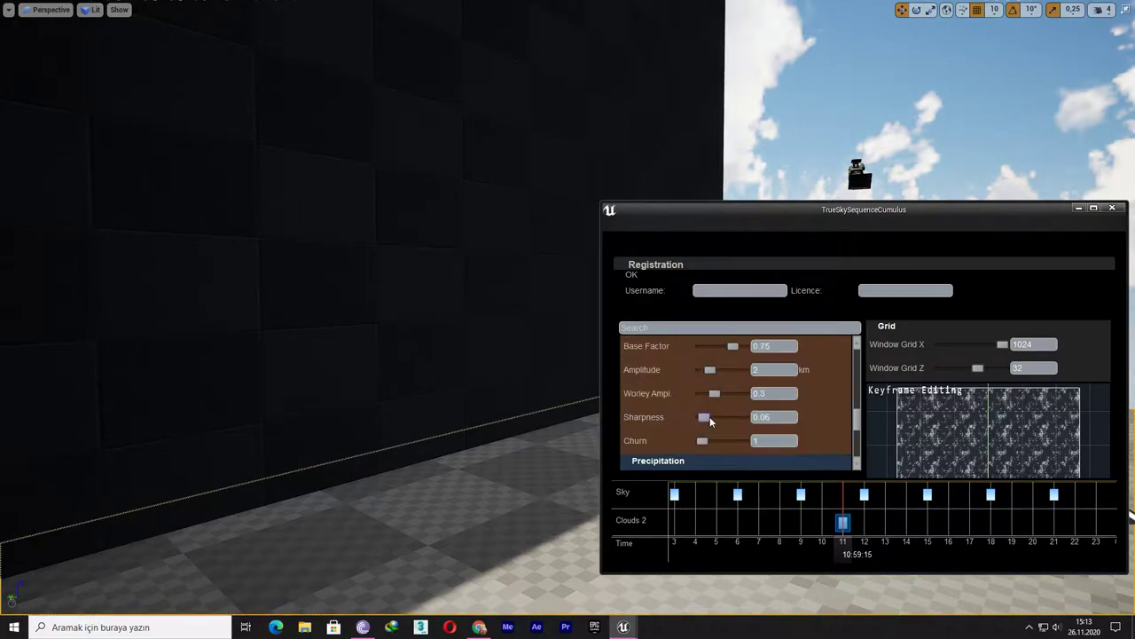
# Step: Raise cloud Sharpness to about 0.56 and Diffusivity from 0.1 to 0.62
pyautogui.moveTo(709, 421); pyautogui.dragTo(731, 419)
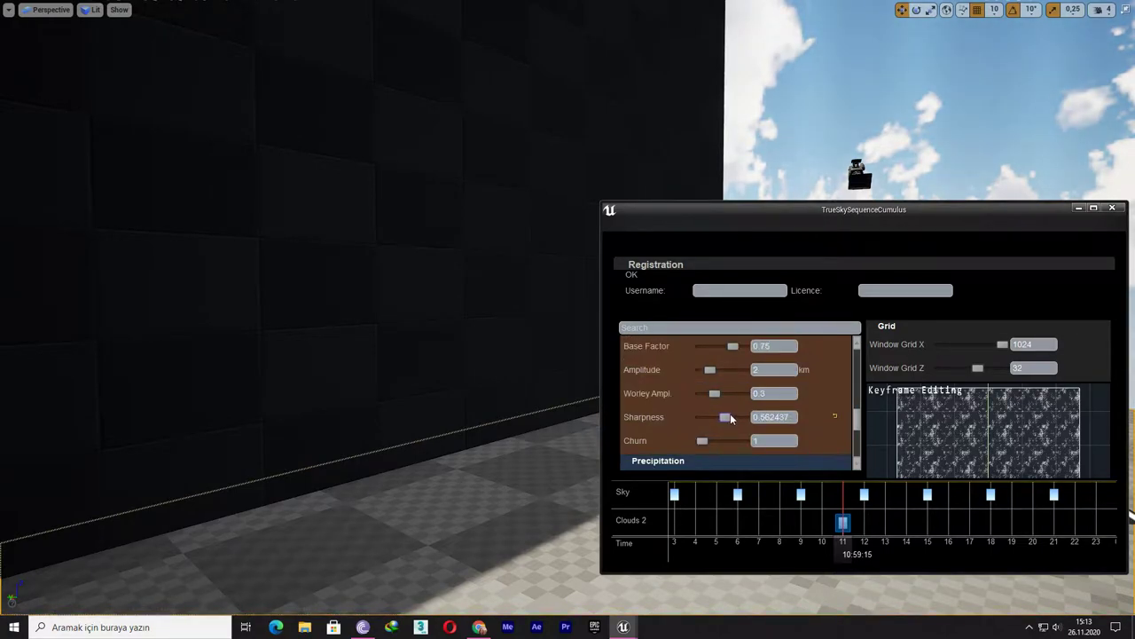
pyautogui.scroll(2, 729, 419)
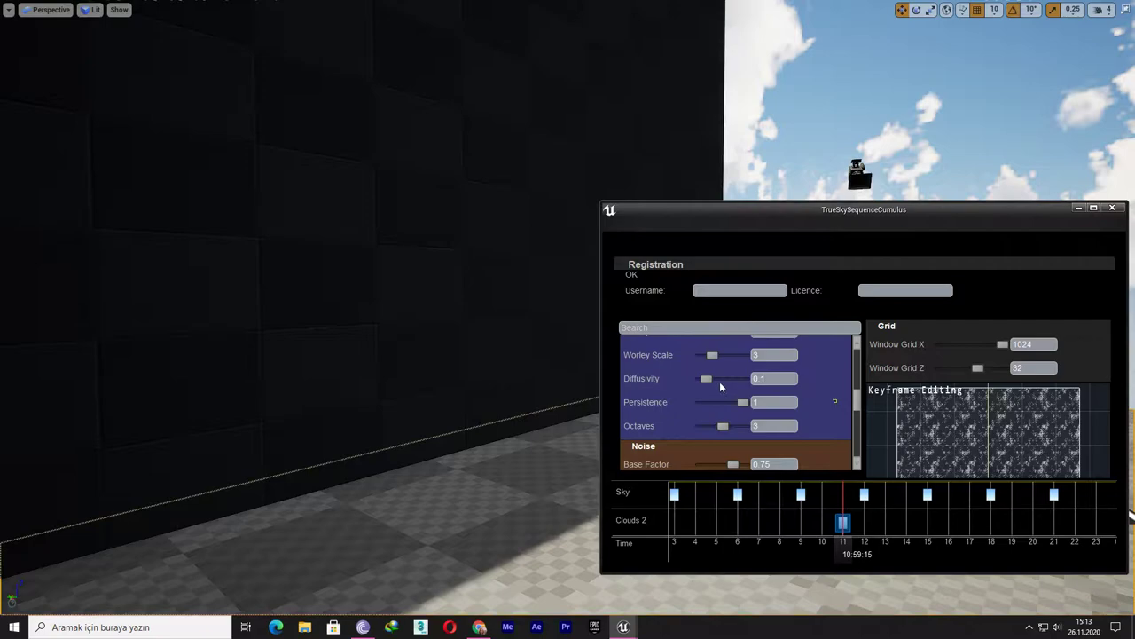
pyautogui.moveTo(707, 381); pyautogui.dragTo(718, 390)
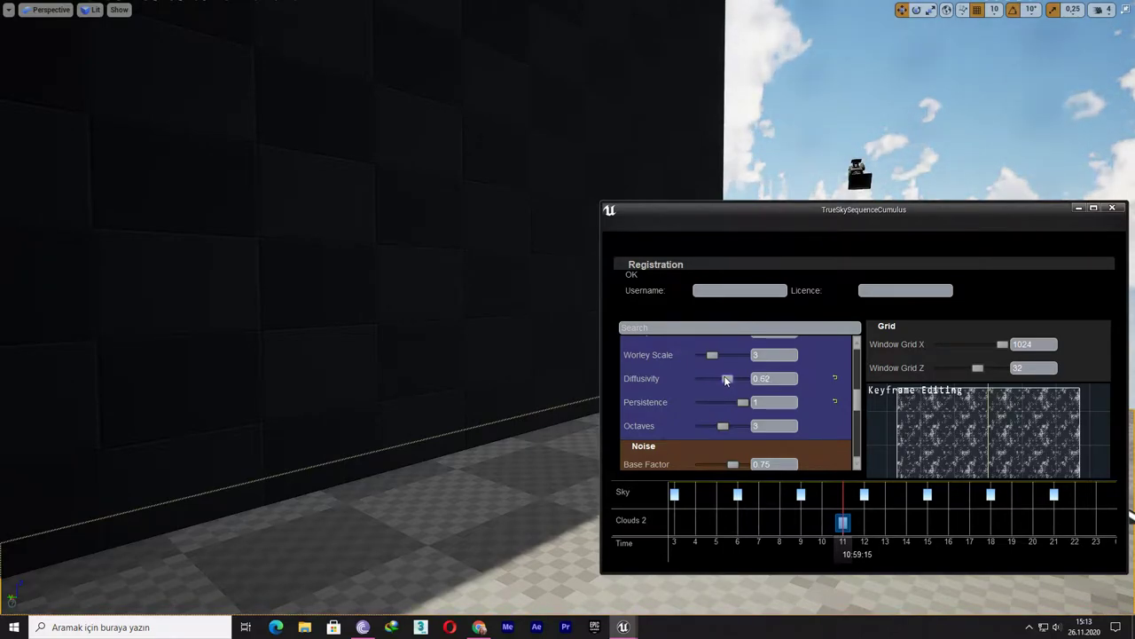
pyautogui.scroll(2, 700, 399)
# Step: Advance the sky time to about 16:12 and lower Persistence to 0.769
pyautogui.moveTo(842, 553)
pyautogui.mouseDown()
pyautogui.moveTo(916, 539)
pyautogui.moveTo(897, 538)
pyautogui.mouseUp()
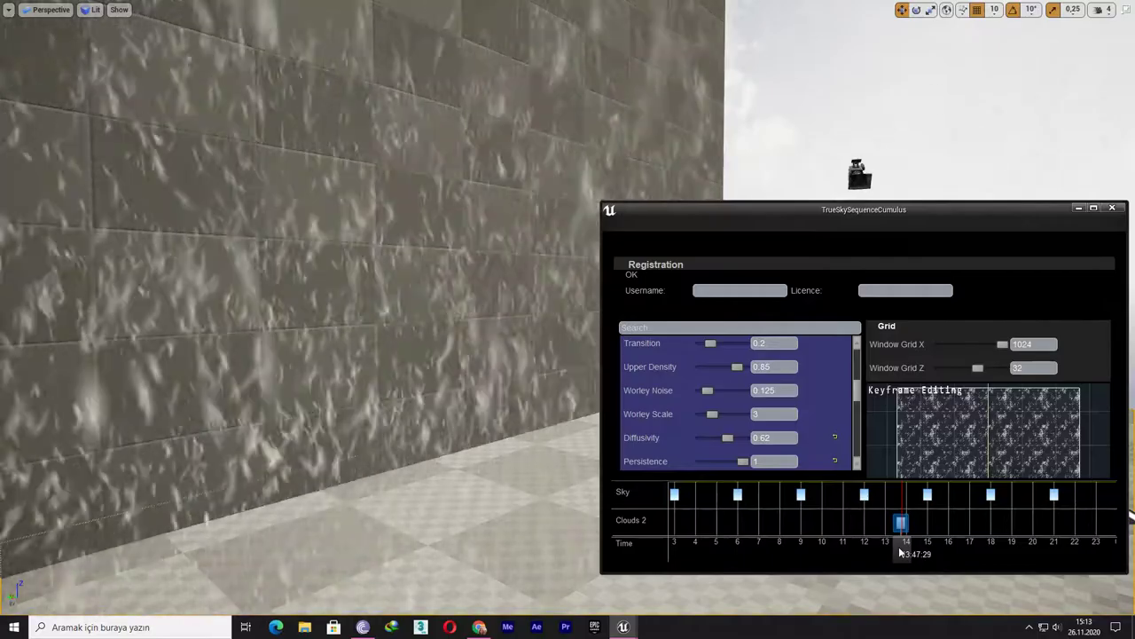
pyautogui.moveTo(901, 551); pyautogui.dragTo(954, 554)
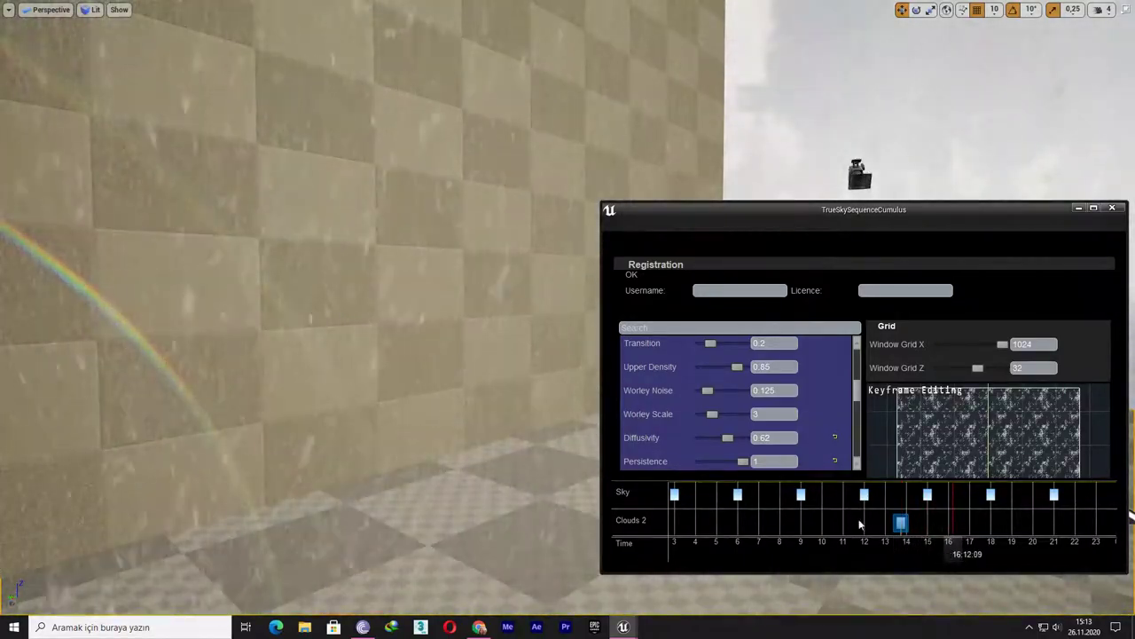
pyautogui.moveTo(502, 405); pyautogui.dragTo(538, 410, button='right')
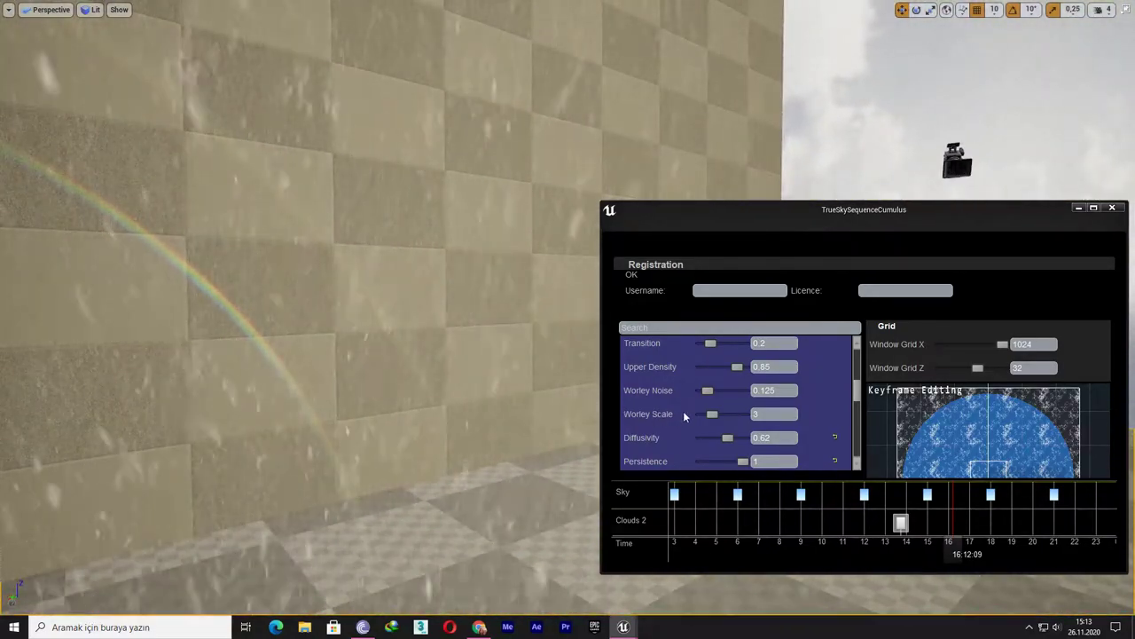
pyautogui.scroll(3, 694, 402)
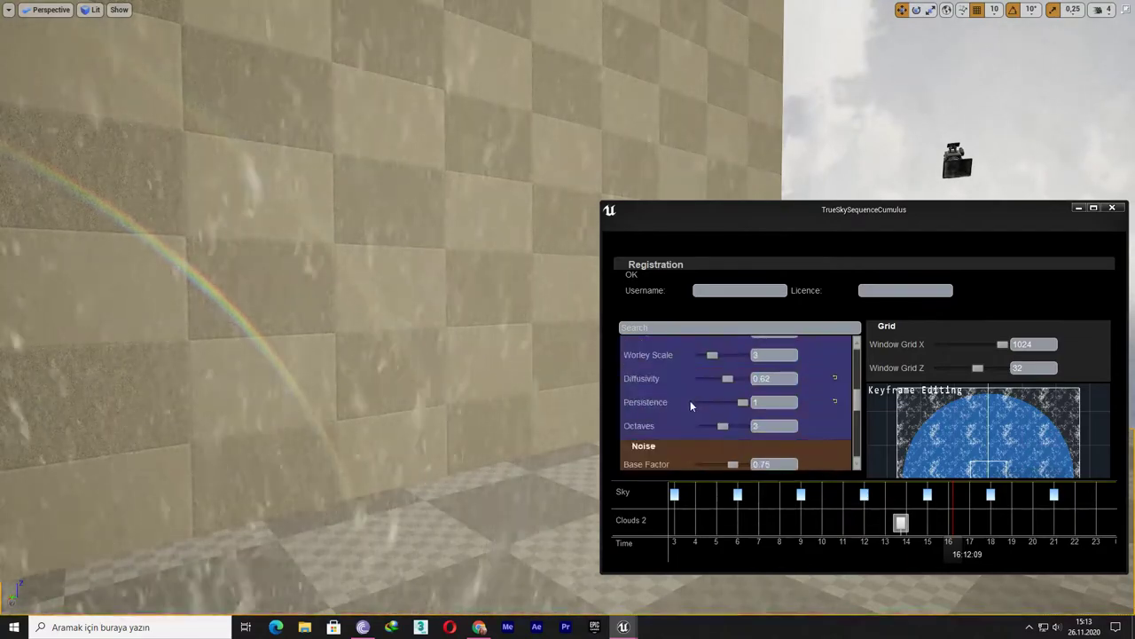
pyautogui.moveTo(743, 402)
pyautogui.mouseDown()
pyautogui.moveTo(728, 405)
pyautogui.moveTo(743, 378)
pyautogui.mouseUp()
# Step: Lower the Clouds 2 keyframe's Cloudiness from 1 to 0.648 and view the wall's broken-cloud sky
pyautogui.scroll(3, 734, 403)
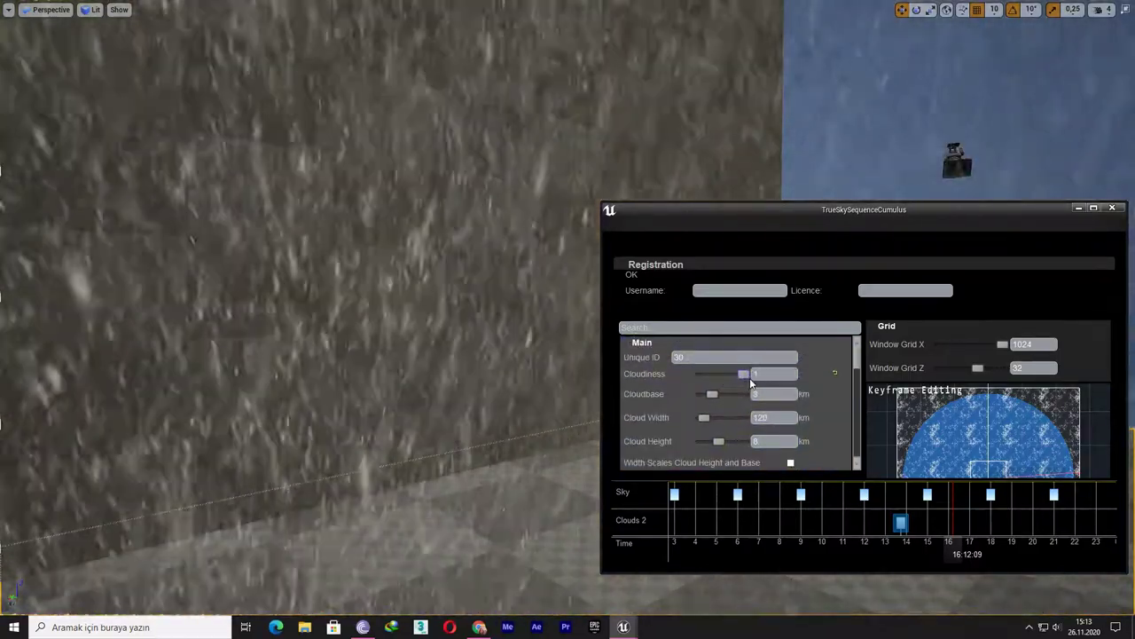
pyautogui.moveTo(552, 384)
pyautogui.mouseDown(button='right')
pyautogui.moveTo(464, 532)
pyautogui.moveTo(391, 568)
pyautogui.mouseUp(button='right')
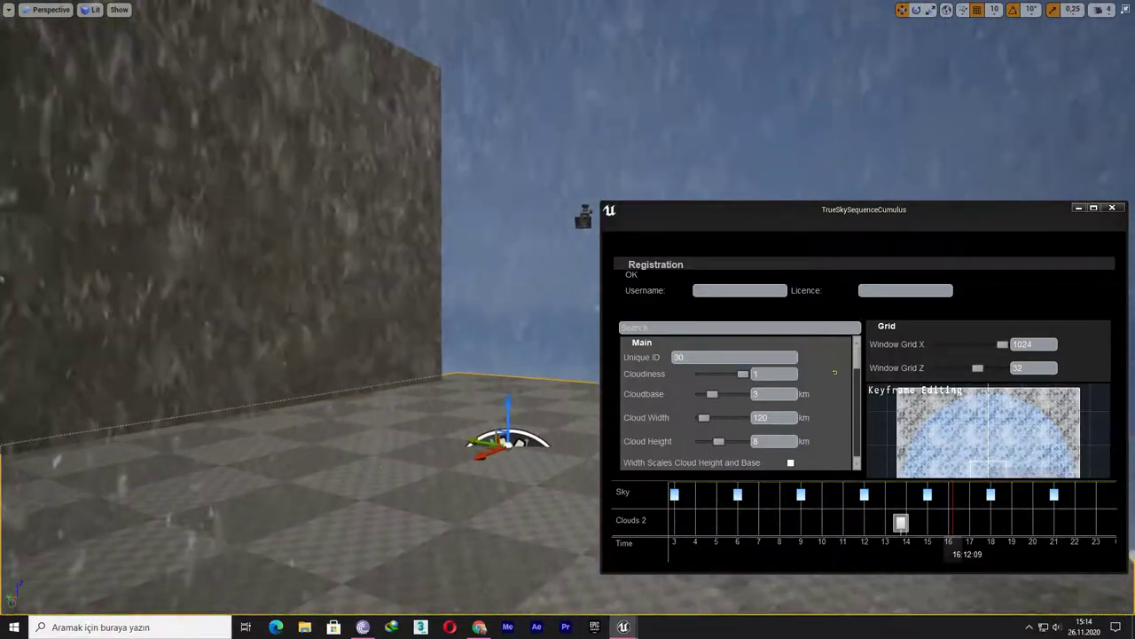
pyautogui.moveTo(742, 373); pyautogui.dragTo(727, 374)
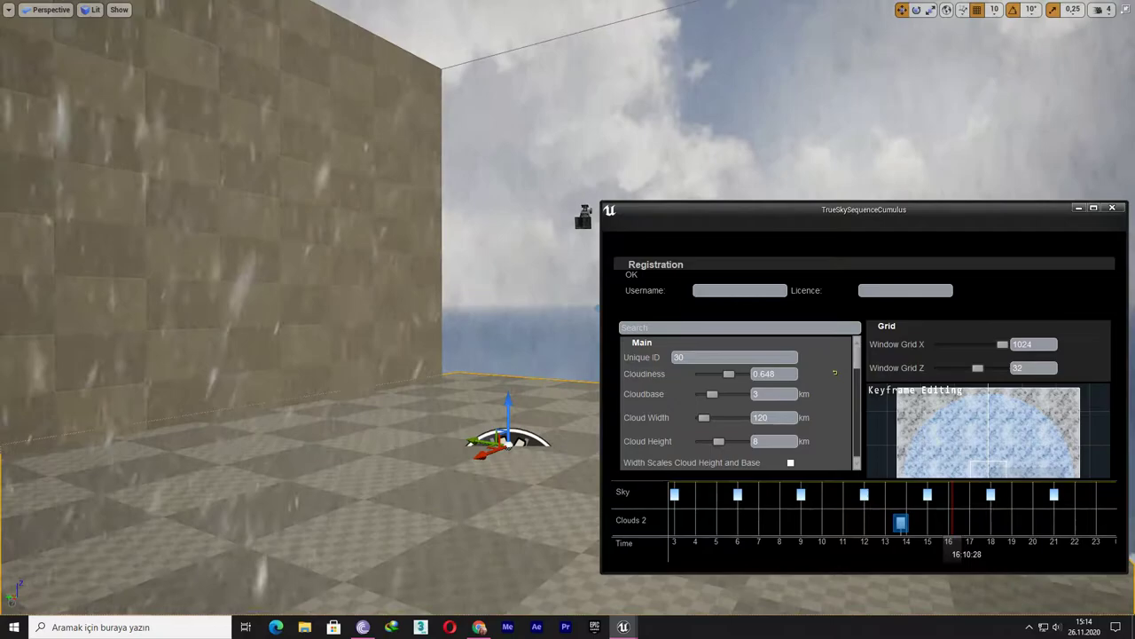
pyautogui.moveTo(355, 355); pyautogui.dragTo(293, 319, button='right')
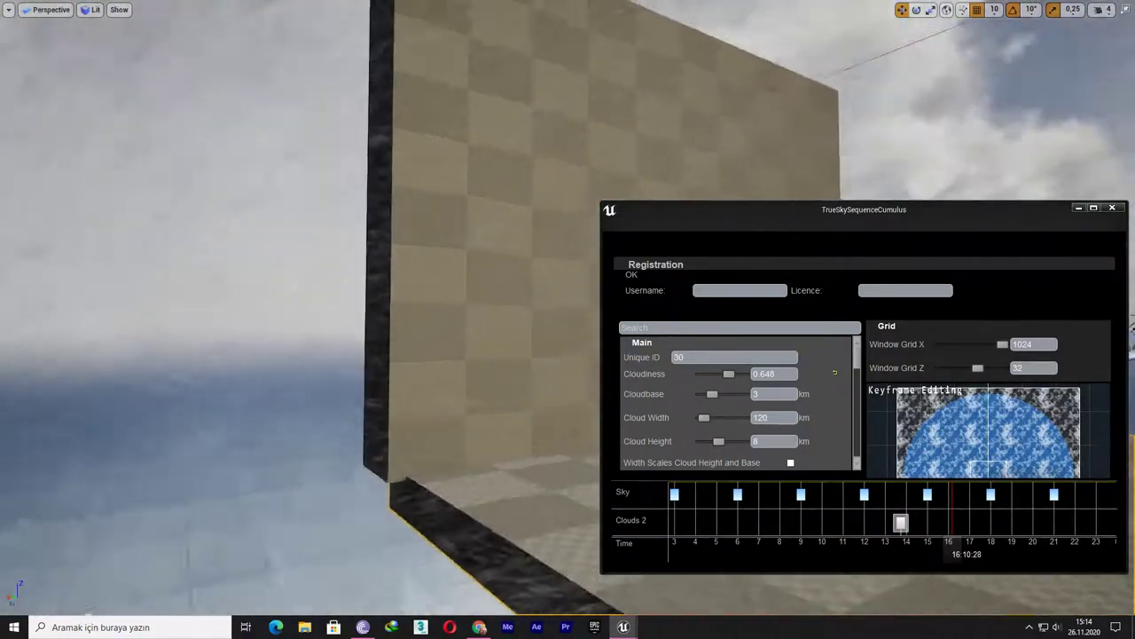
pyautogui.moveTo(293, 320); pyautogui.dragTo(623, 490, button='right')
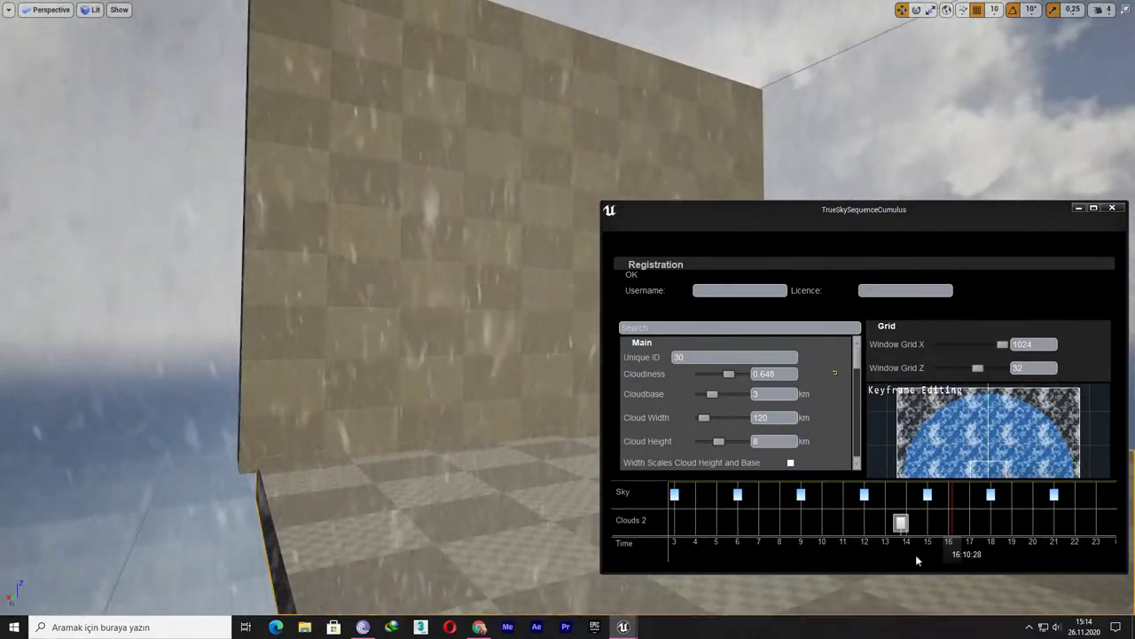
# Step: Move the Clouds 2 keyframe earlier to about hour 4 and scrub time to early morning
pyautogui.click(900, 523)
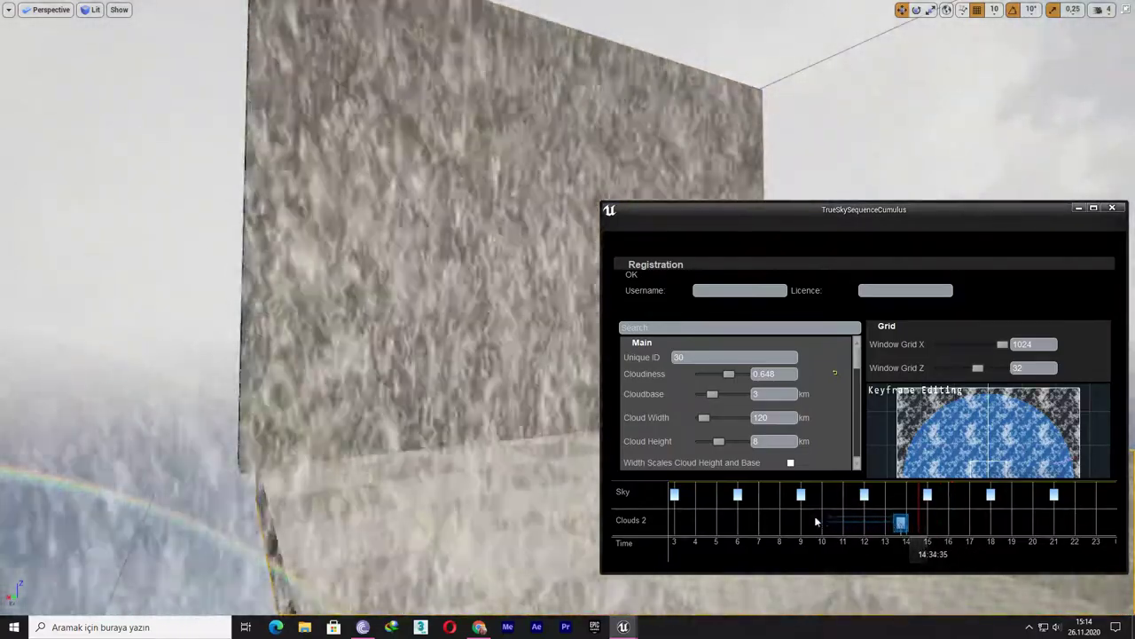
pyautogui.click(760, 517)
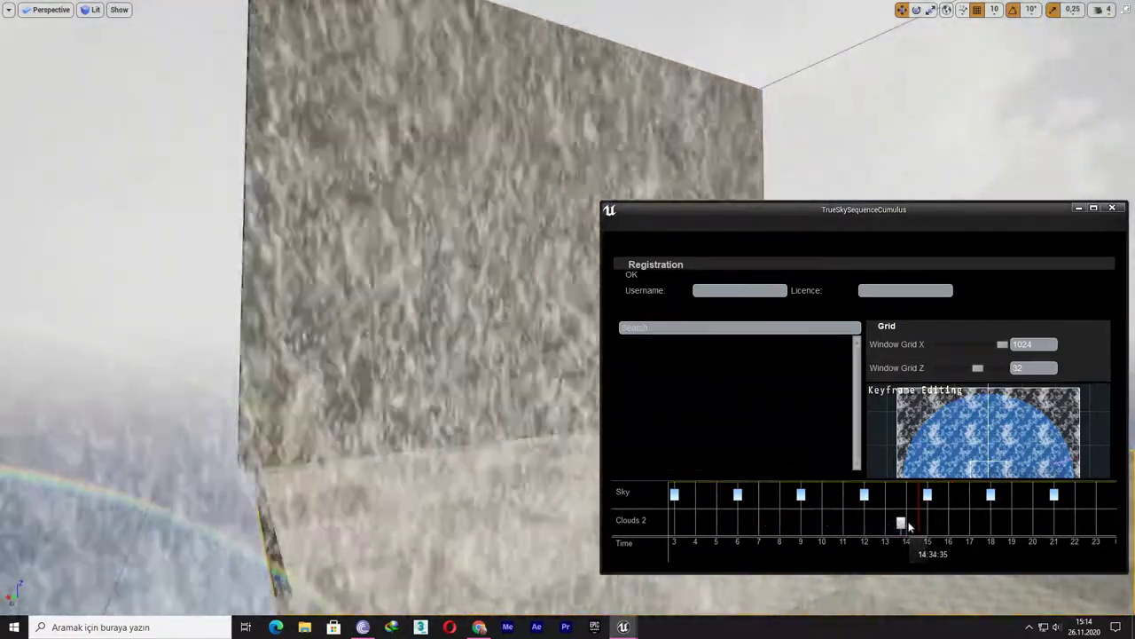
pyautogui.click(901, 524)
pyautogui.moveTo(900, 523); pyautogui.dragTo(693, 523)
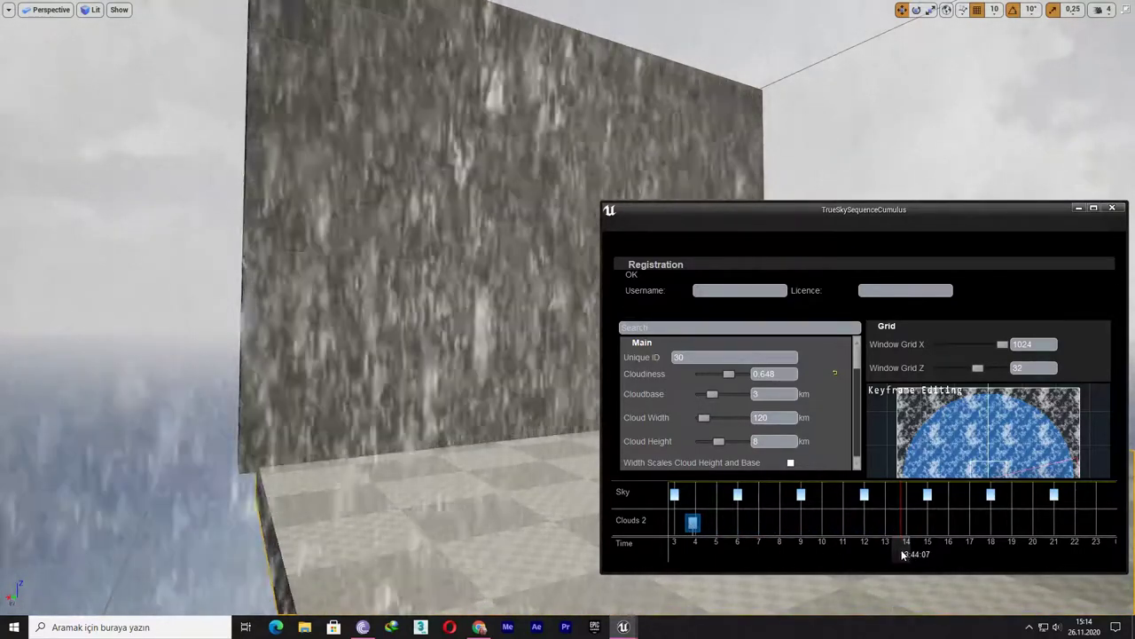
pyautogui.moveTo(899, 552)
pyautogui.mouseDown()
pyautogui.moveTo(799, 555)
pyautogui.moveTo(827, 554)
pyautogui.mouseUp()
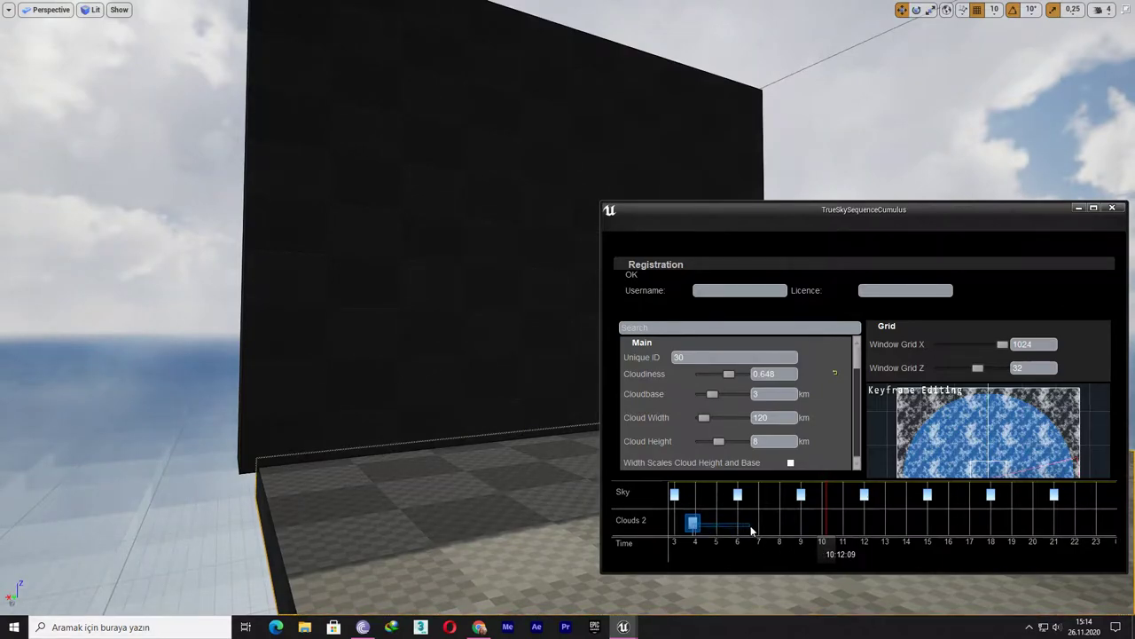
# Step: Add a second Clouds 2 keyframe near 08:16 and compare it with the 4:00 keyframe
pyautogui.rightClick(786, 525)
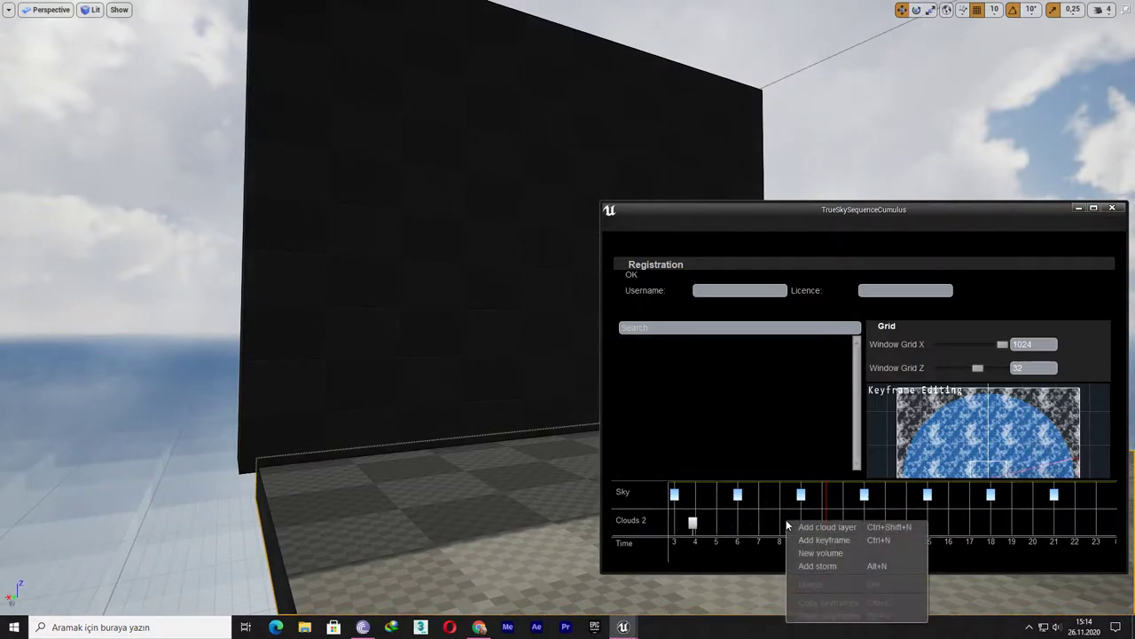
pyautogui.click(858, 540)
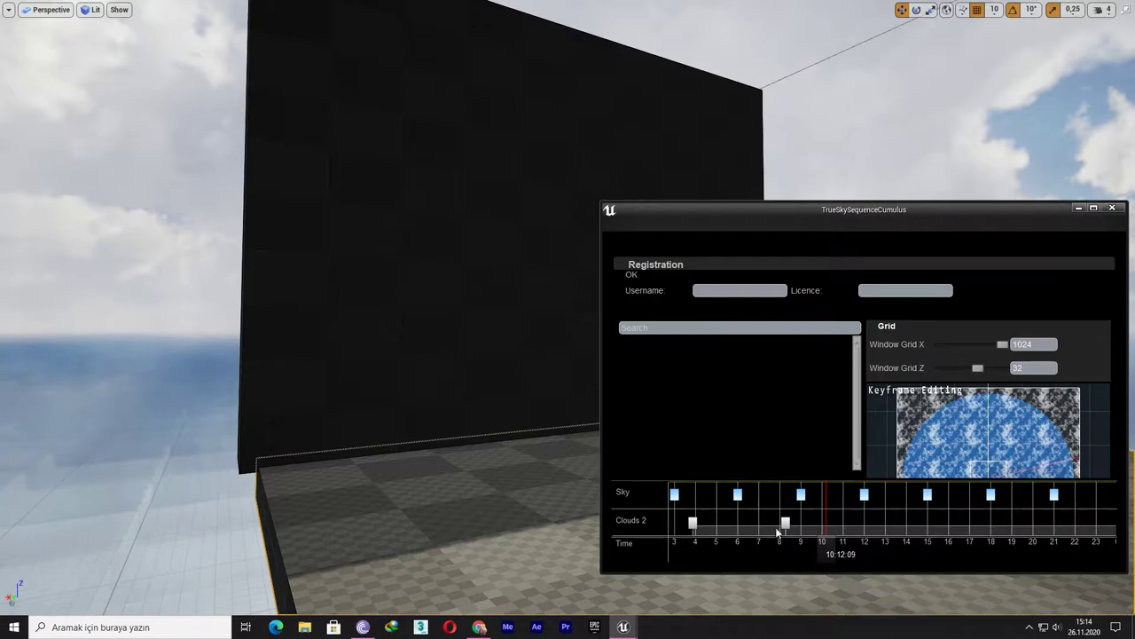
pyautogui.click(786, 523)
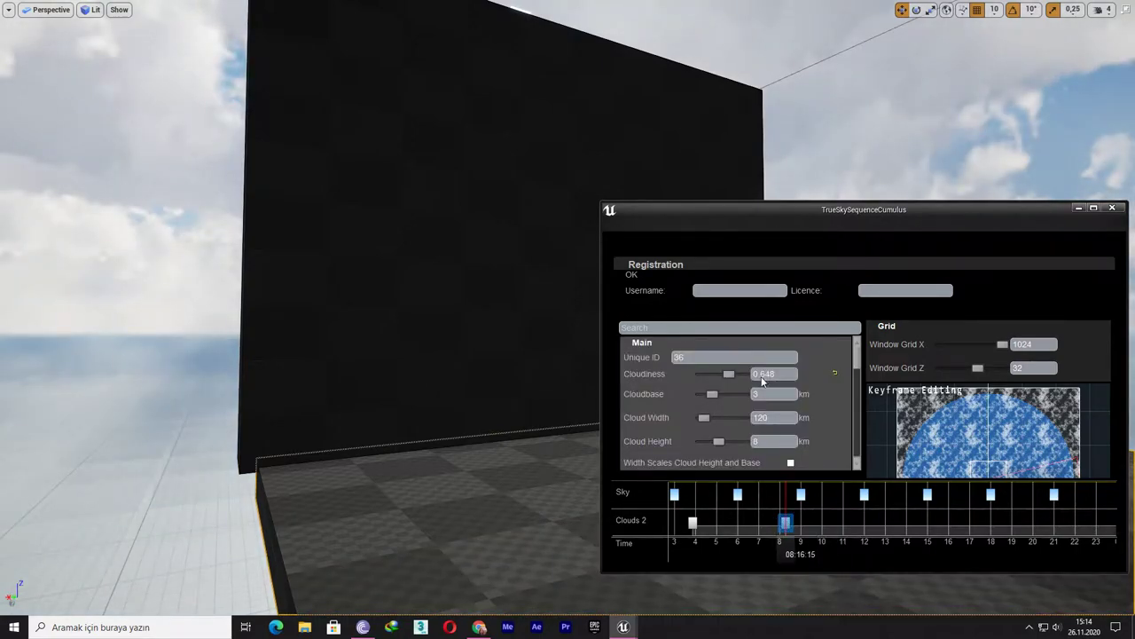
pyautogui.scroll(-5, 760, 380)
pyautogui.scroll(-3, 758, 386)
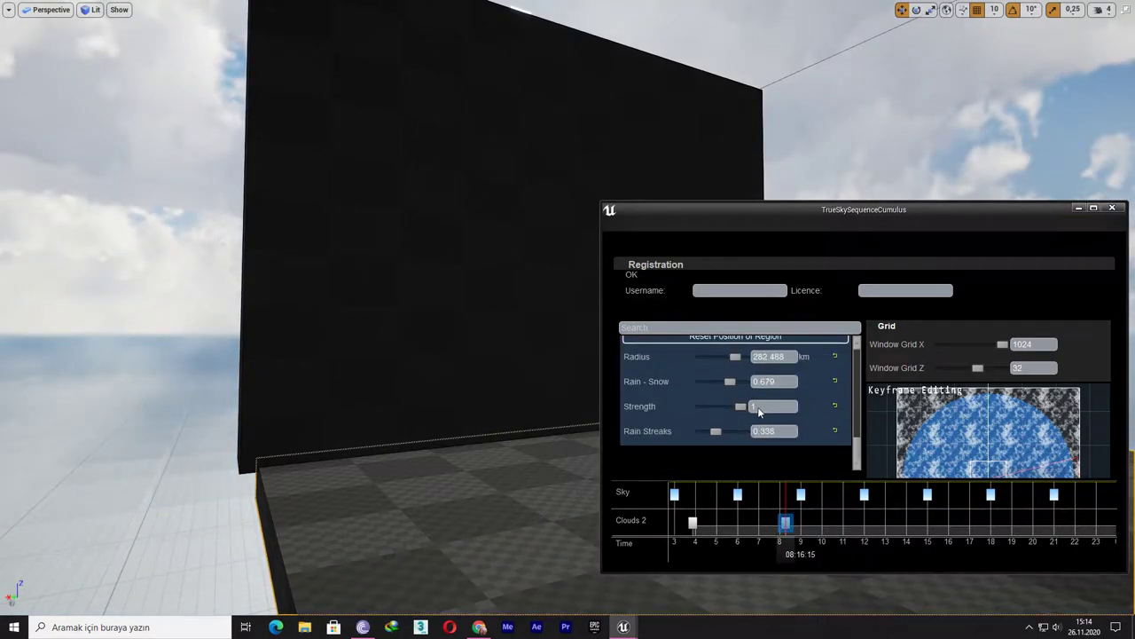
pyautogui.scroll(2, 772, 404)
pyautogui.click(694, 524)
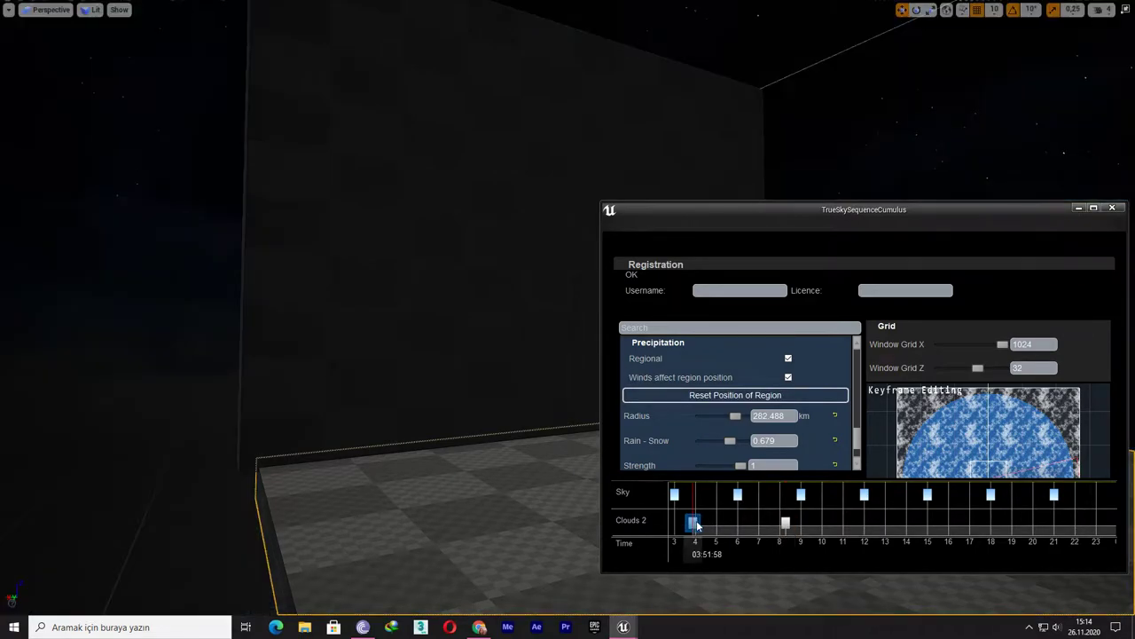
pyautogui.click(785, 523)
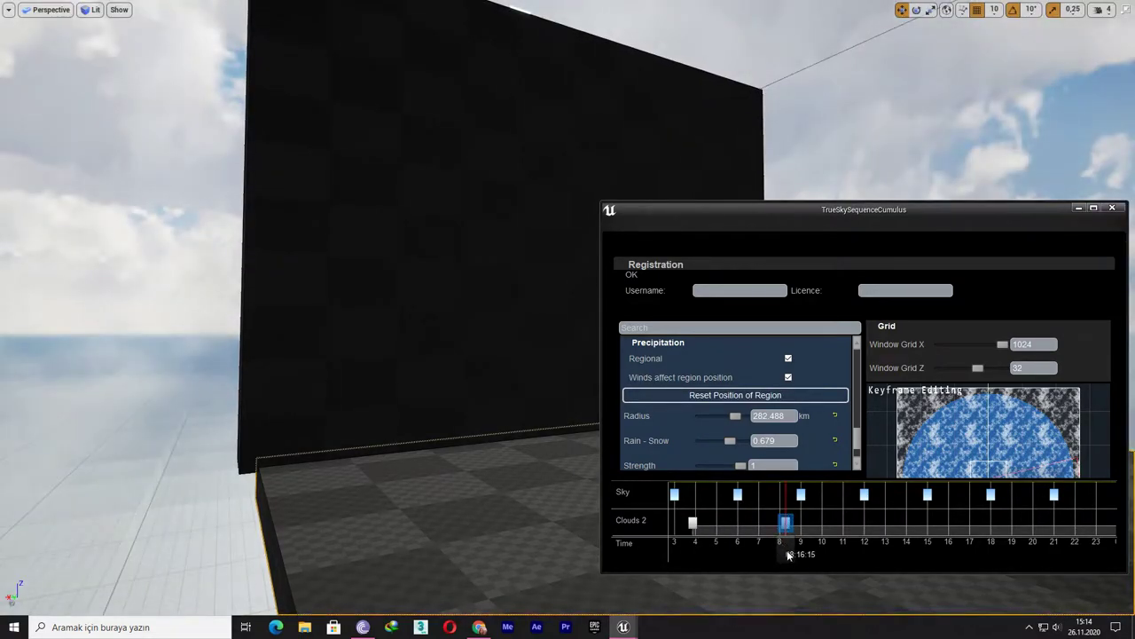
# Step: Scrub time to about 11:33 and test Rain - Snow values, leaving it at 0 for rain
pyautogui.moveTo(788, 545)
pyautogui.mouseDown()
pyautogui.moveTo(879, 543)
pyautogui.moveTo(793, 547)
pyautogui.moveTo(779, 506)
pyautogui.mouseUp()
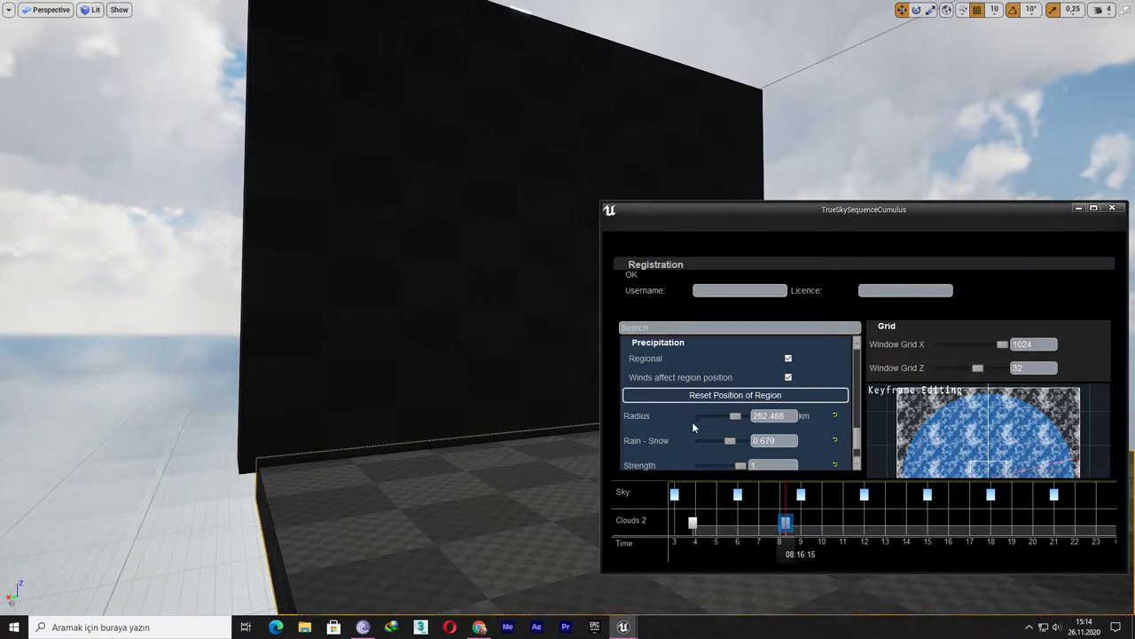
pyautogui.moveTo(730, 441); pyautogui.dragTo(717, 442)
pyautogui.moveTo(779, 532); pyautogui.dragTo(850, 541)
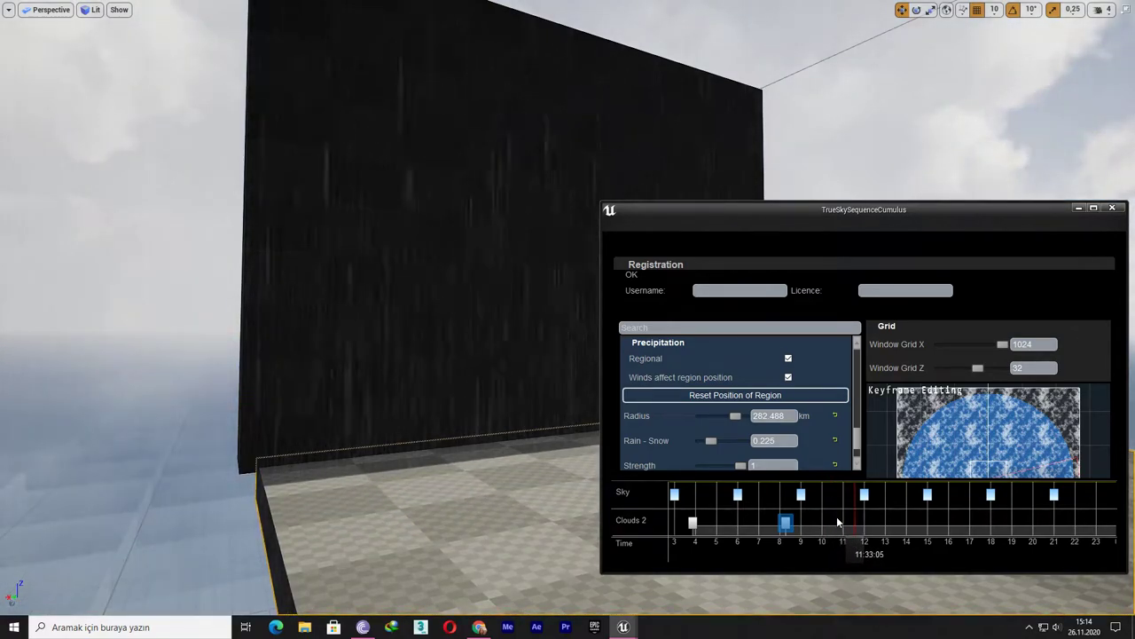
pyautogui.scroll(-2, 783, 431)
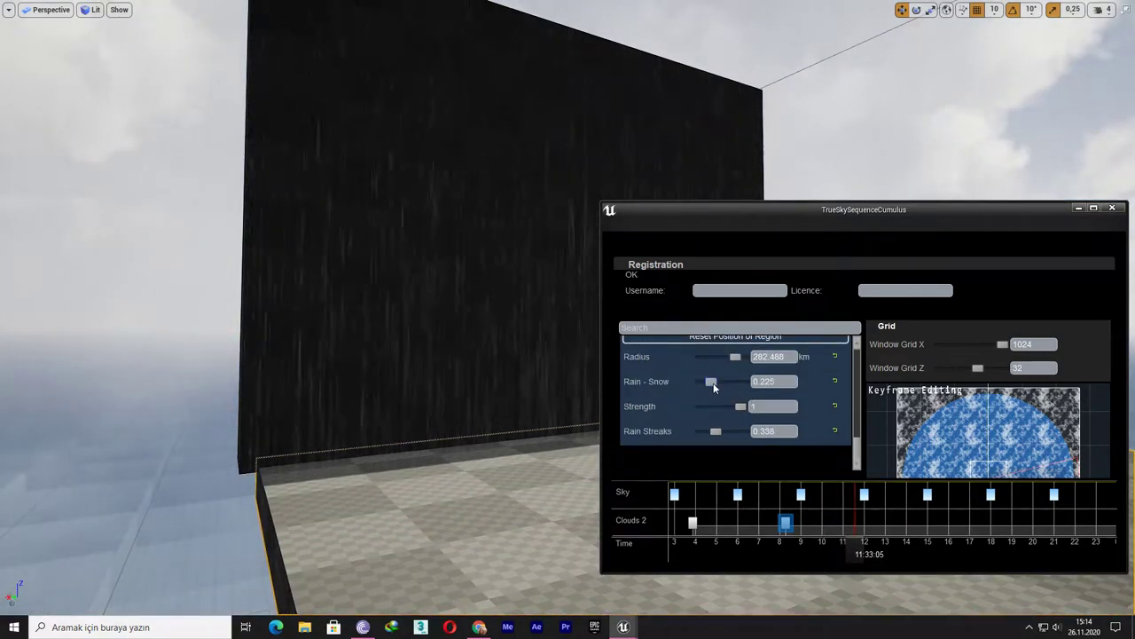
pyautogui.moveTo(715, 388); pyautogui.dragTo(753, 386)
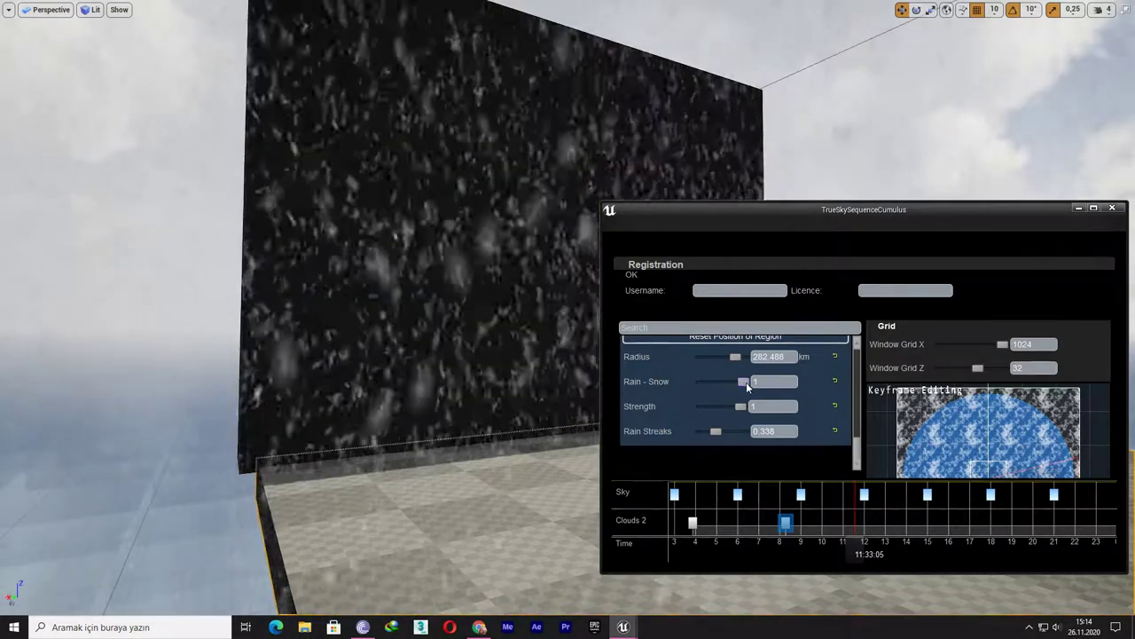
pyautogui.moveTo(746, 381); pyautogui.dragTo(716, 383)
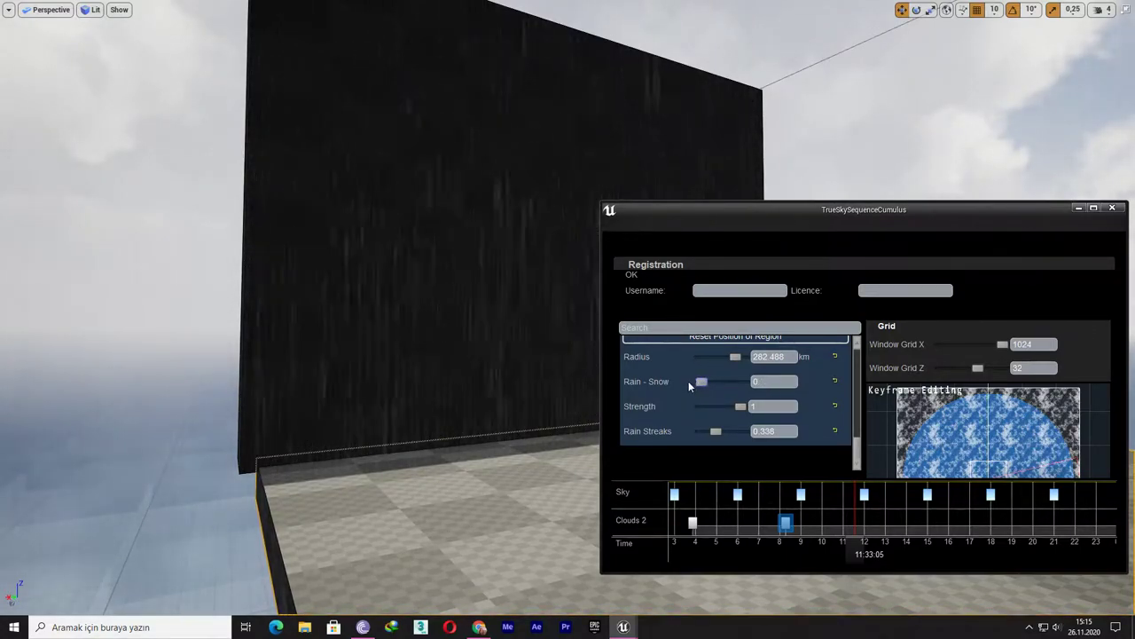
pyautogui.moveTo(461, 399)
pyautogui.mouseDown(button='right')
pyautogui.moveTo(568, 391)
pyautogui.moveTo(479, 390)
pyautogui.mouseUp(button='right')
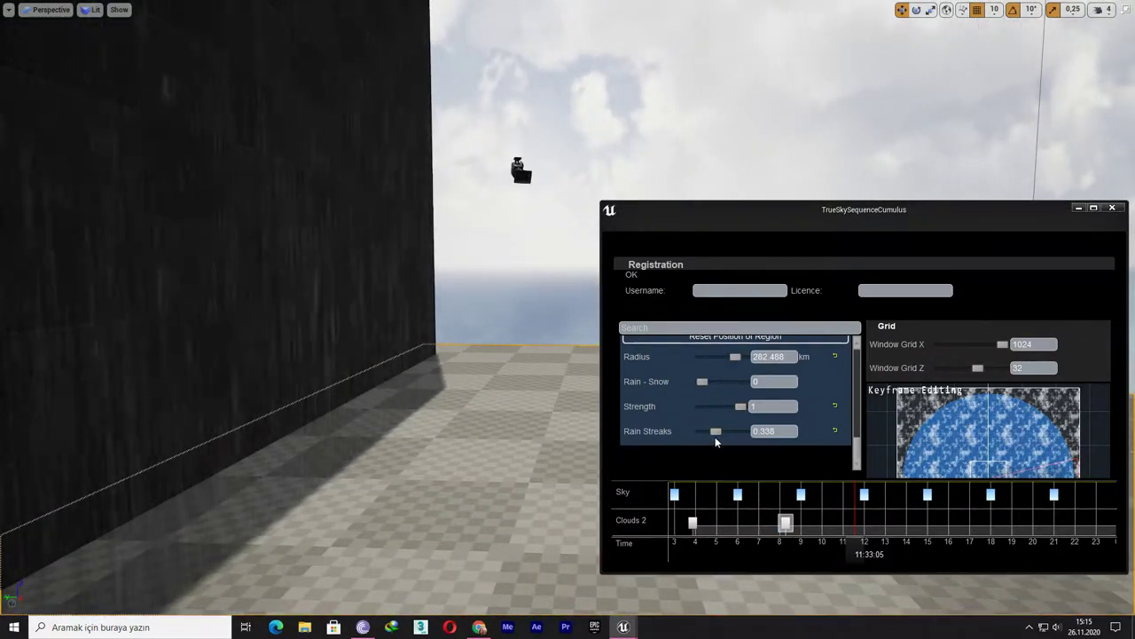
# Step: Raise Rain Streaks slightly and Cloudiness to 1, with noise Sharpness at 0.06, for heavy overcast
pyautogui.moveTo(716, 432); pyautogui.dragTo(724, 435)
pyautogui.scroll(3, 723, 412)
pyautogui.scroll(5, 720, 406)
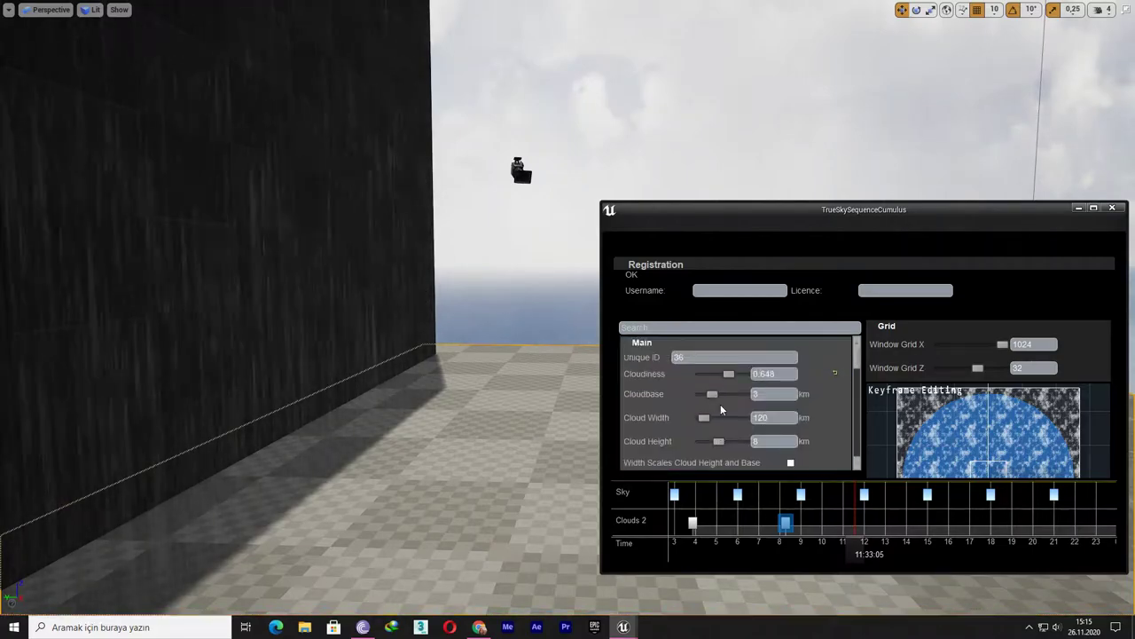
pyautogui.moveTo(732, 375); pyautogui.dragTo(756, 380)
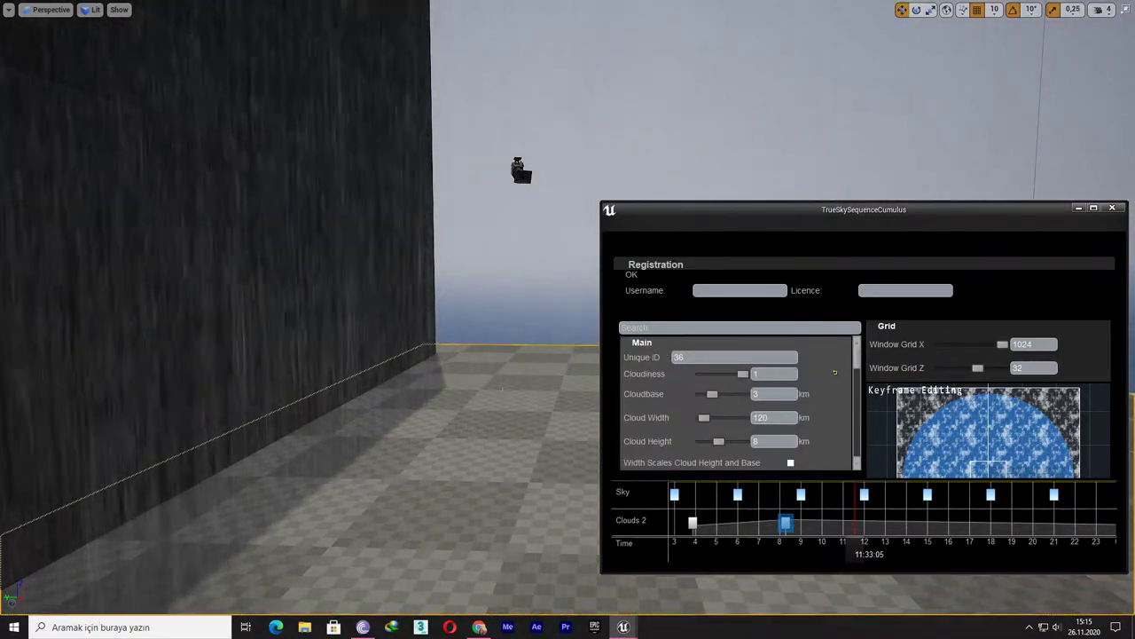
pyautogui.moveTo(514, 266); pyautogui.dragTo(372, 266, button='right')
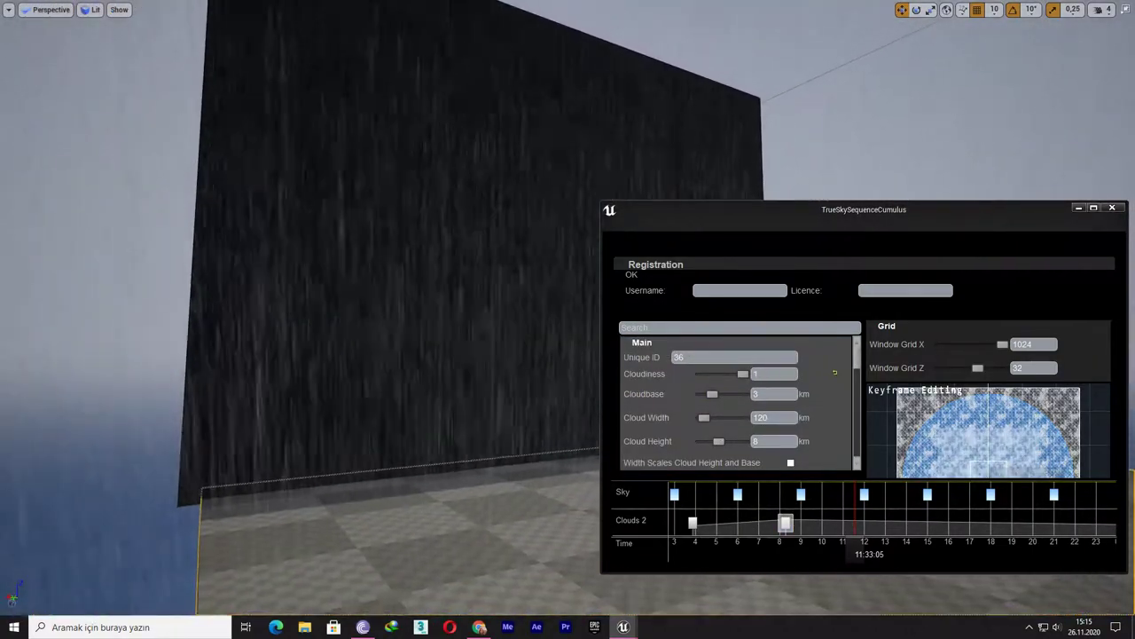
pyautogui.scroll(-3, 670, 398)
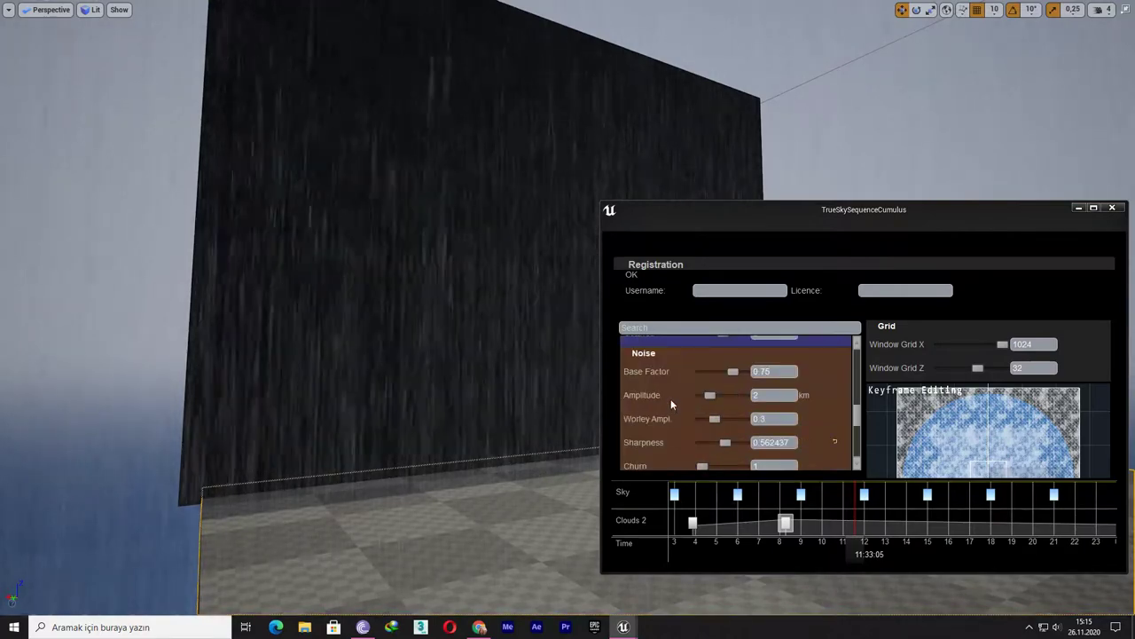
pyautogui.click(727, 371)
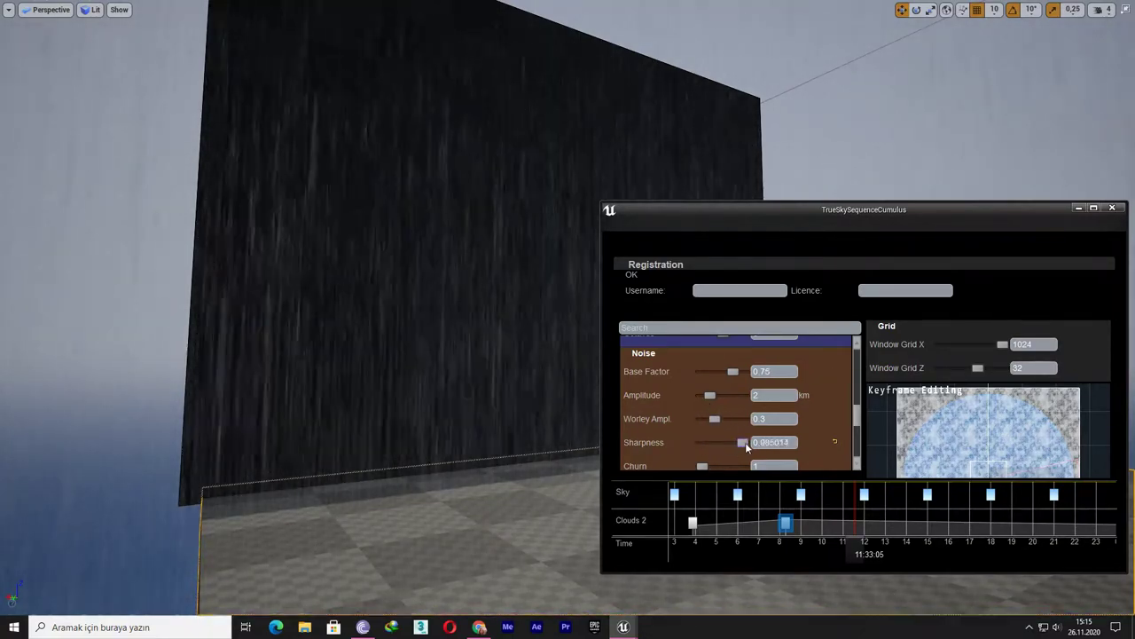
pyautogui.moveTo(399, 354)
pyautogui.mouseDown(button='right')
pyautogui.moveTo(337, 267)
pyautogui.moveTo(716, 426)
pyautogui.mouseUp(button='right')
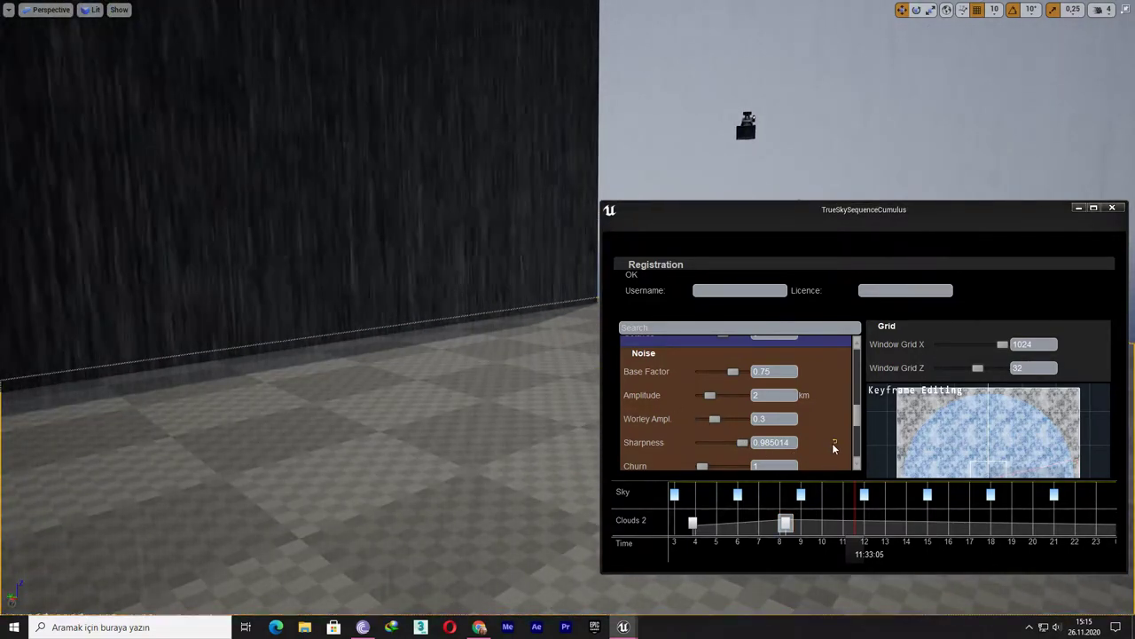
pyautogui.scroll(-3, 835, 446)
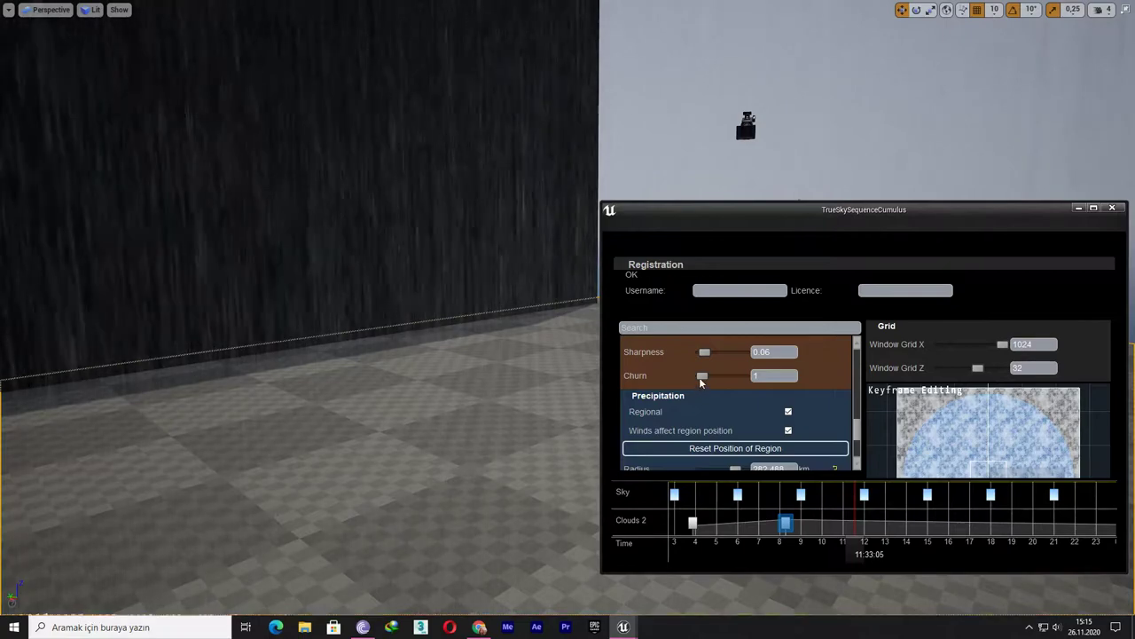
pyautogui.scroll(-2, 676, 389)
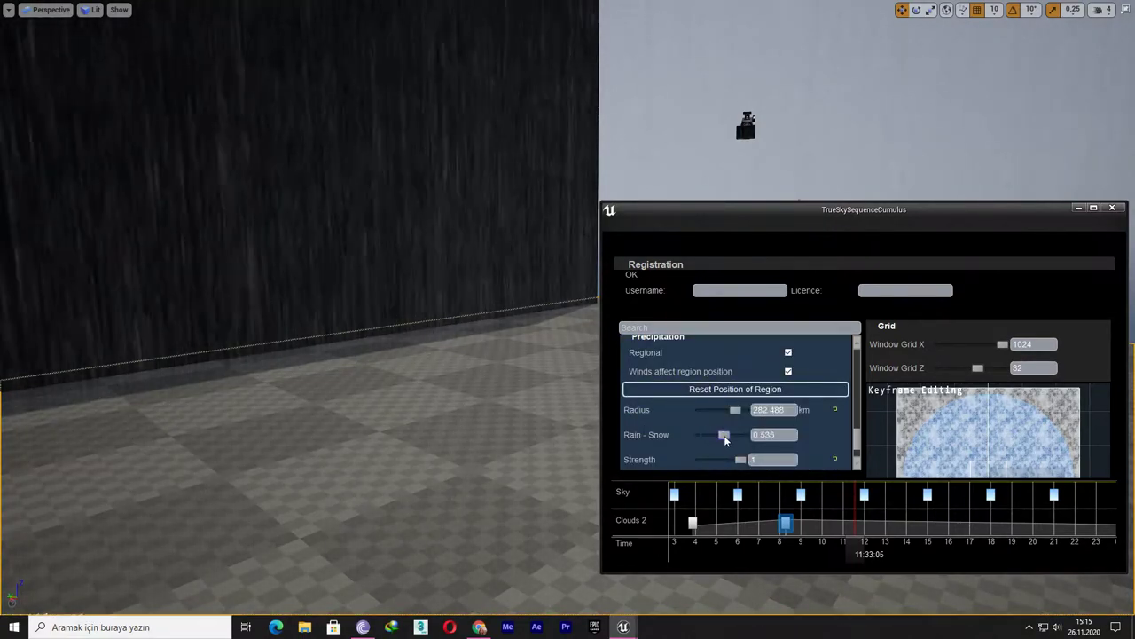
# Step: Set Rain - Snow to 1 for snow and advance the sky time to about 18:06
pyautogui.moveTo(742, 440); pyautogui.dragTo(745, 437)
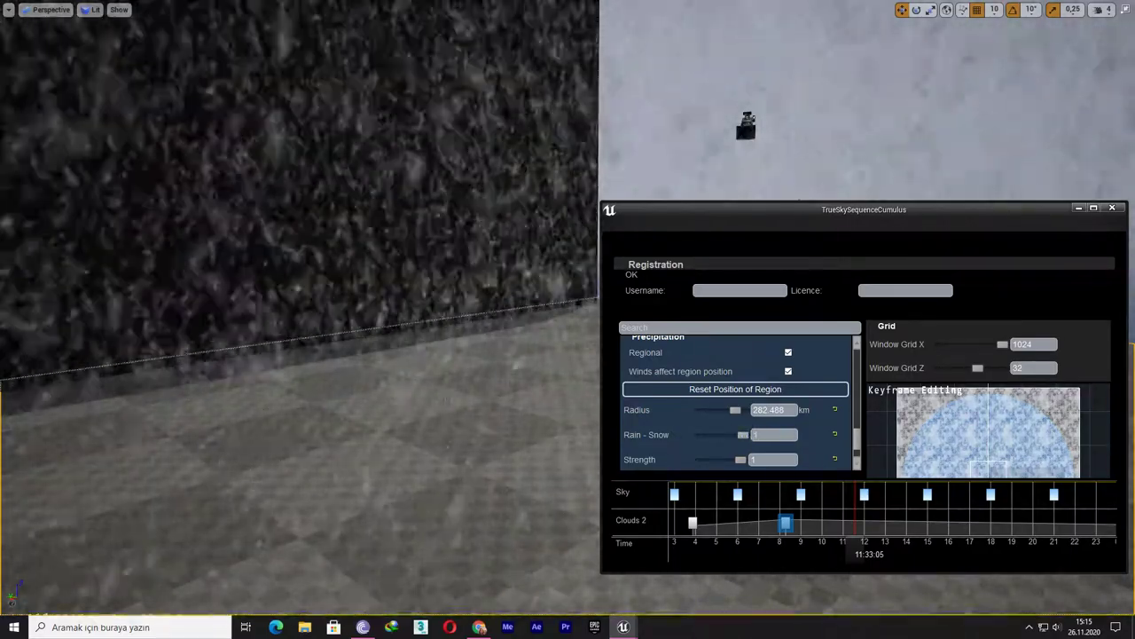
pyautogui.click(532, 405)
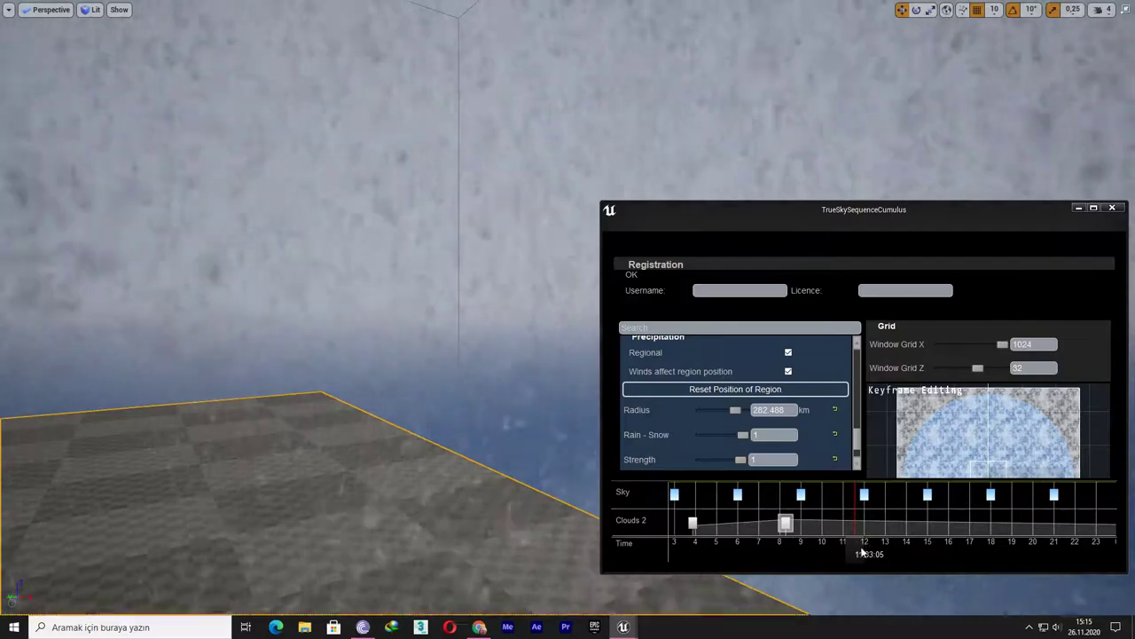
pyautogui.click(863, 549)
pyautogui.moveTo(904, 557); pyautogui.dragTo(940, 557)
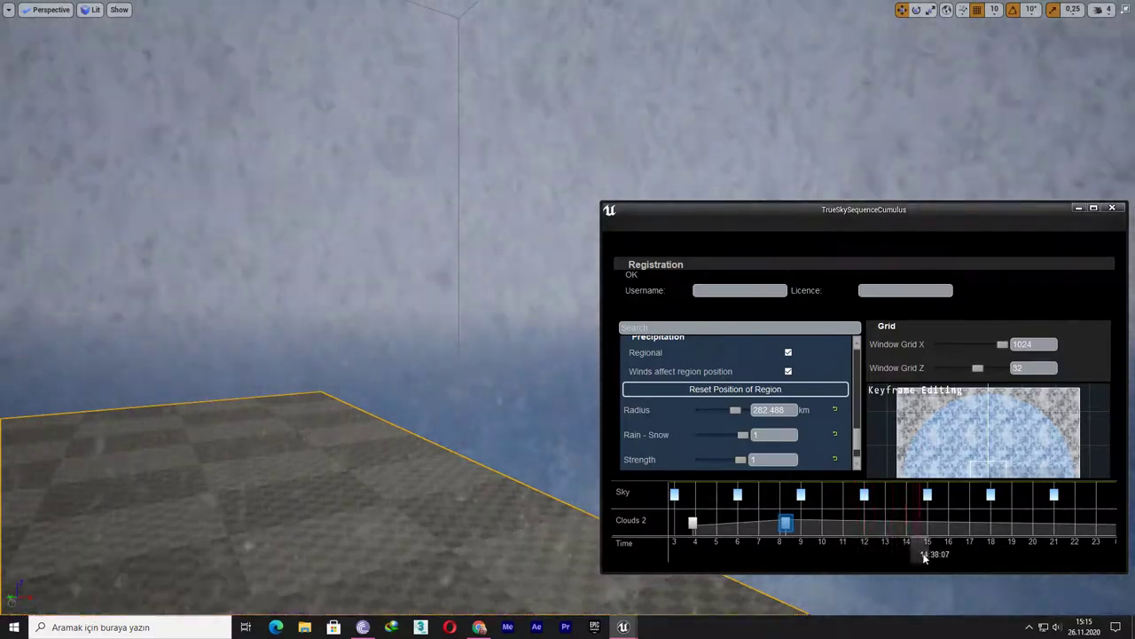
pyautogui.moveTo(402, 420); pyautogui.dragTo(539, 299, button='right')
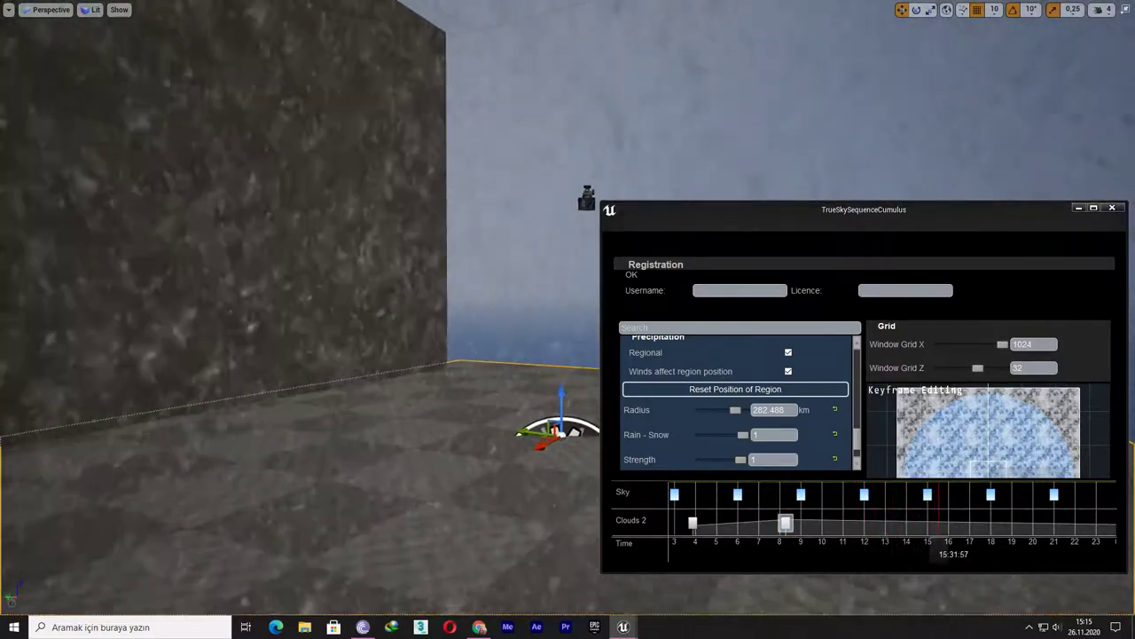
pyautogui.moveTo(947, 552)
pyautogui.mouseDown()
pyautogui.moveTo(1008, 550)
pyautogui.moveTo(994, 541)
pyautogui.mouseUp()
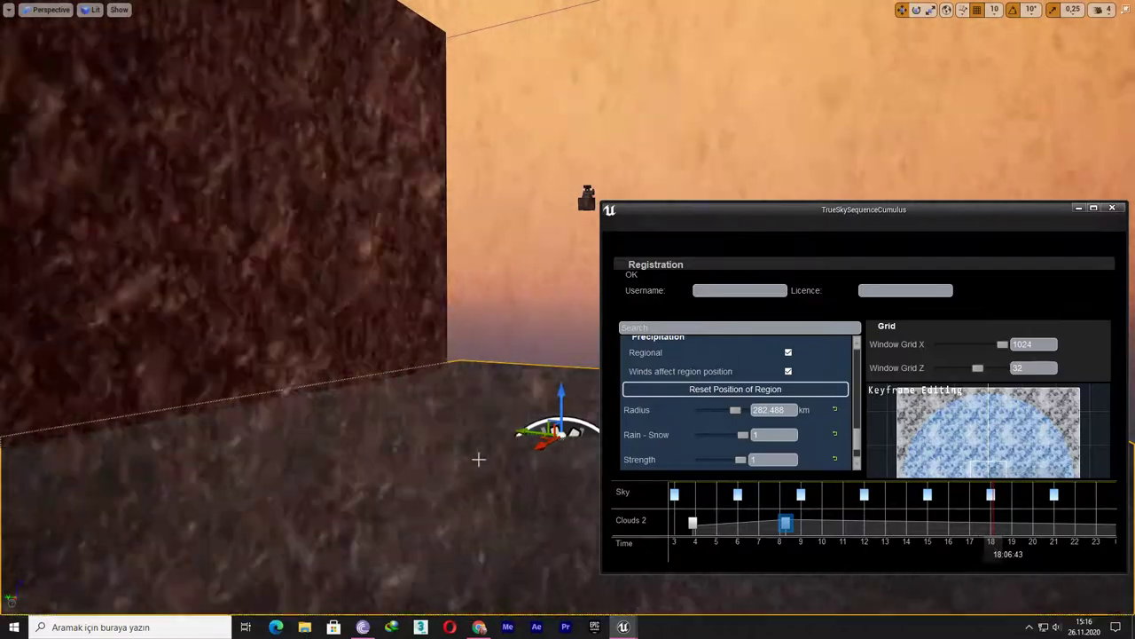
# Step: Step Rain - Snow down through 0.732, 0.606 and 0.479 to 0.366, then set time to 18:00
pyautogui.moveTo(478, 459)
pyautogui.mouseDown(button='right')
pyautogui.moveTo(470, 373)
pyautogui.moveTo(470, 461)
pyautogui.moveTo(567, 461)
pyautogui.mouseUp(button='right')
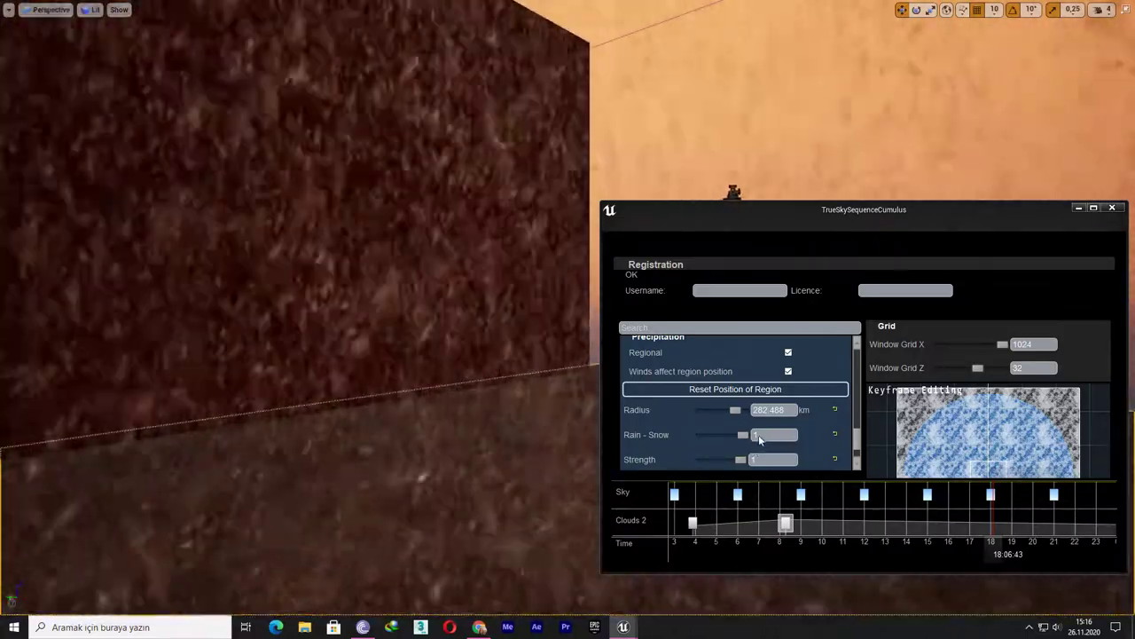
pyautogui.moveTo(759, 435); pyautogui.dragTo(732, 436)
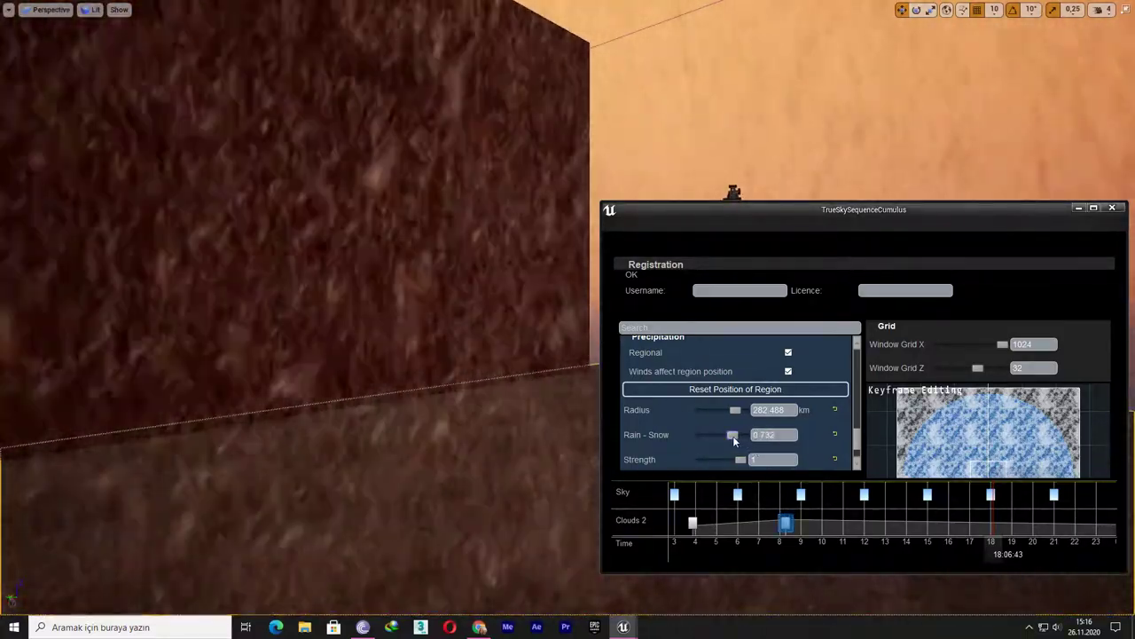
pyautogui.moveTo(732, 436); pyautogui.dragTo(728, 434)
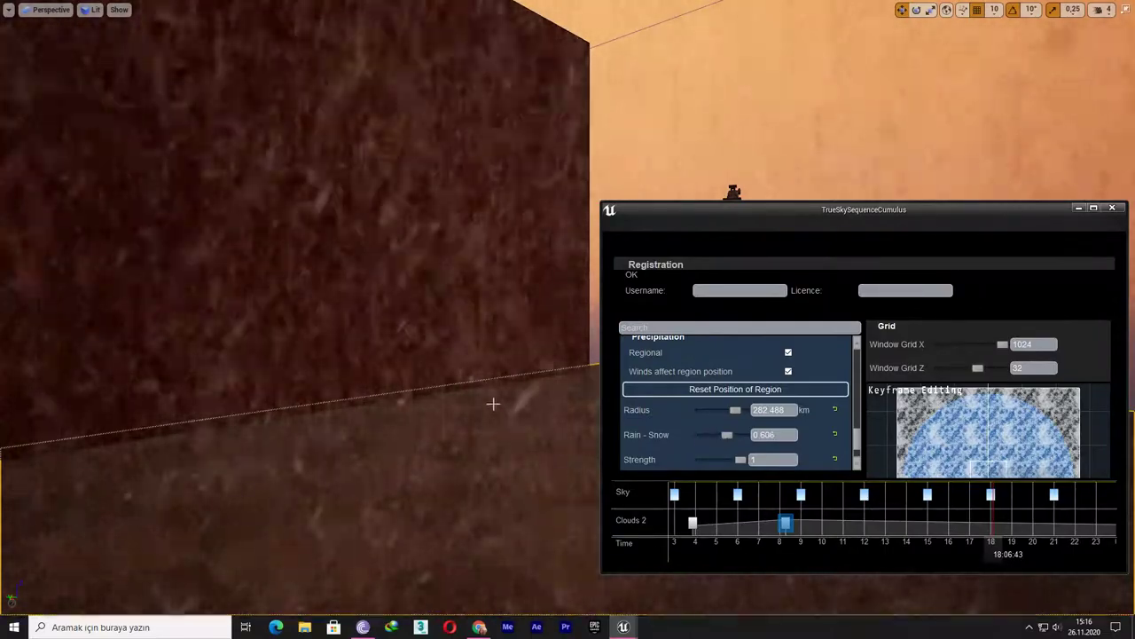
pyautogui.moveTo(493, 404)
pyautogui.mouseDown(button='right')
pyautogui.moveTo(426, 417)
pyautogui.moveTo(497, 417)
pyautogui.mouseUp(button='right')
pyautogui.moveTo(724, 435); pyautogui.dragTo(714, 437)
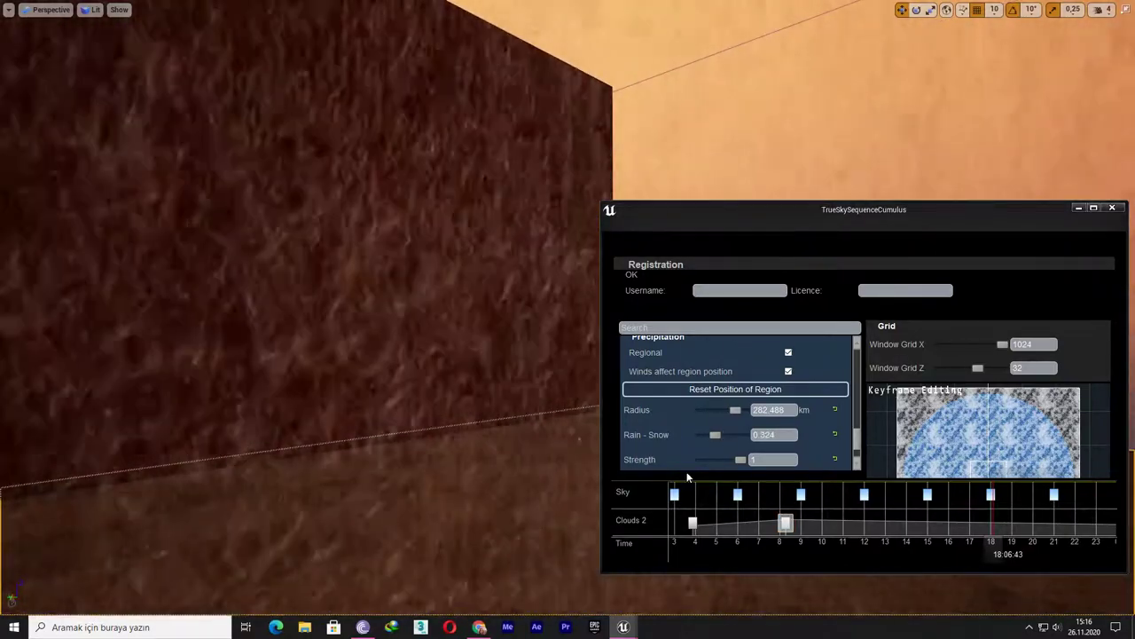
pyautogui.moveTo(715, 434); pyautogui.dragTo(688, 435)
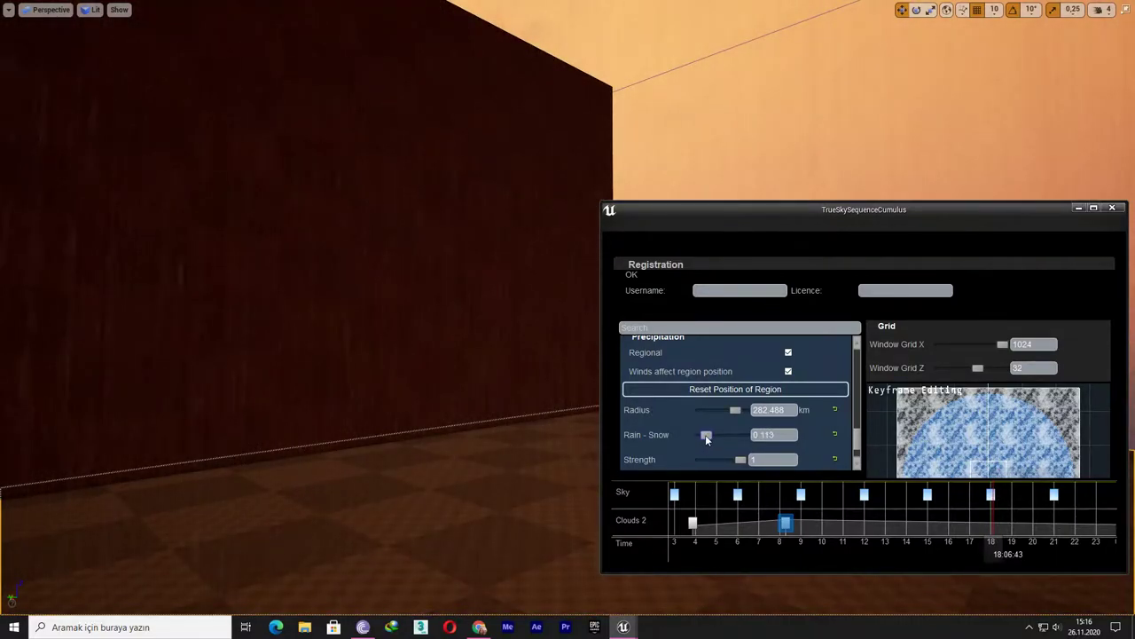
pyautogui.moveTo(704, 435); pyautogui.dragTo(713, 436)
pyautogui.moveTo(482, 411); pyautogui.dragTo(483, 410, button='right')
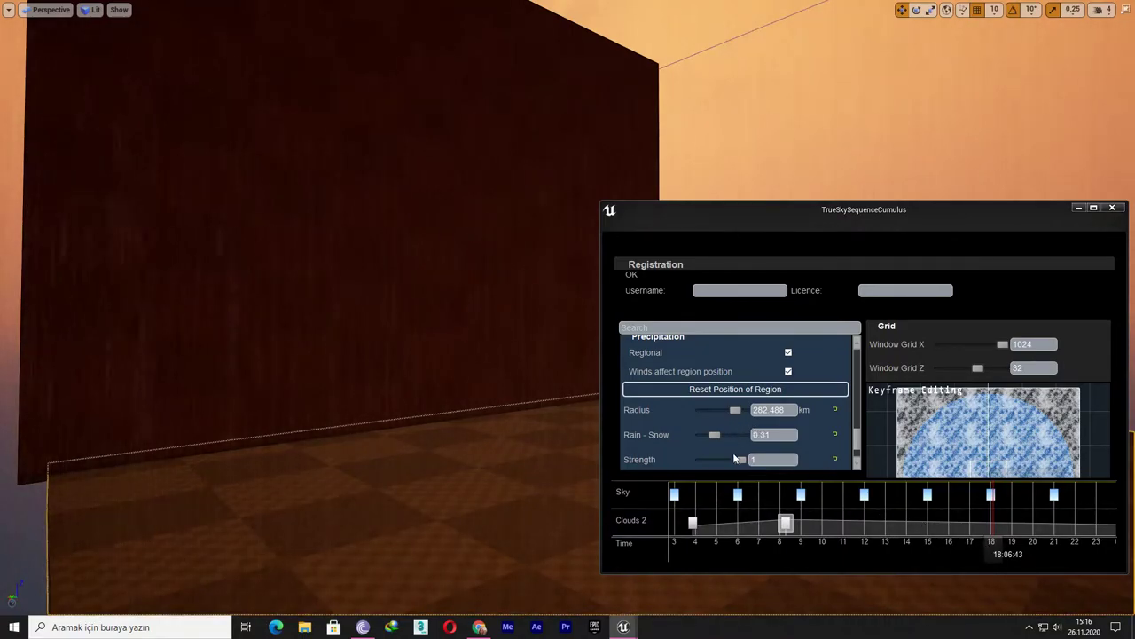
pyautogui.moveTo(725, 438); pyautogui.dragTo(720, 436)
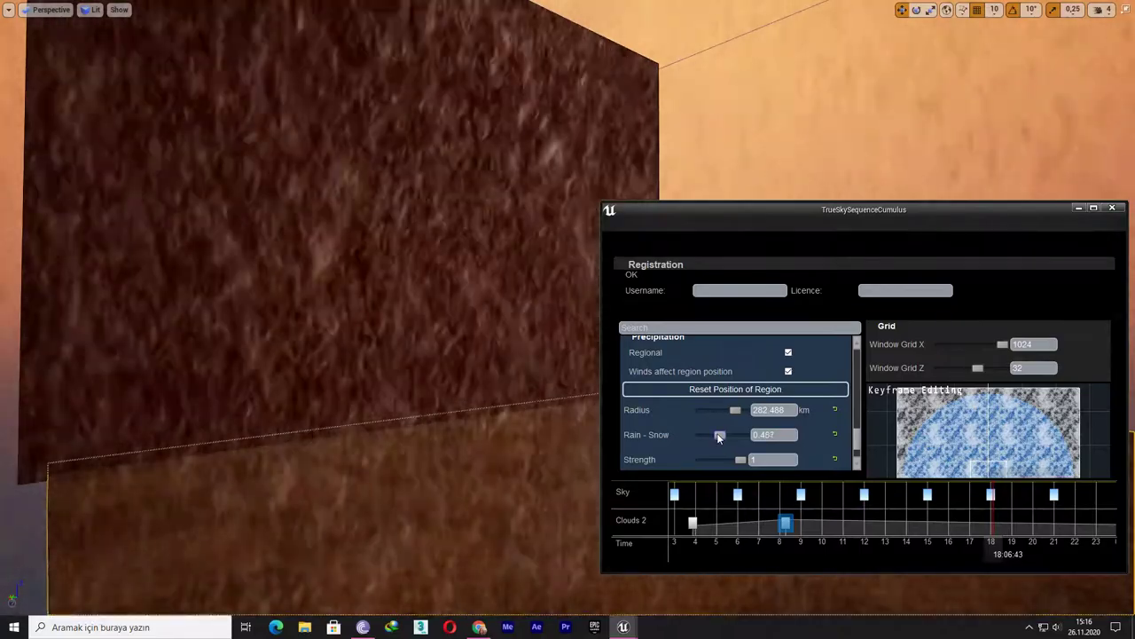
pyautogui.moveTo(719, 435); pyautogui.dragTo(714, 434)
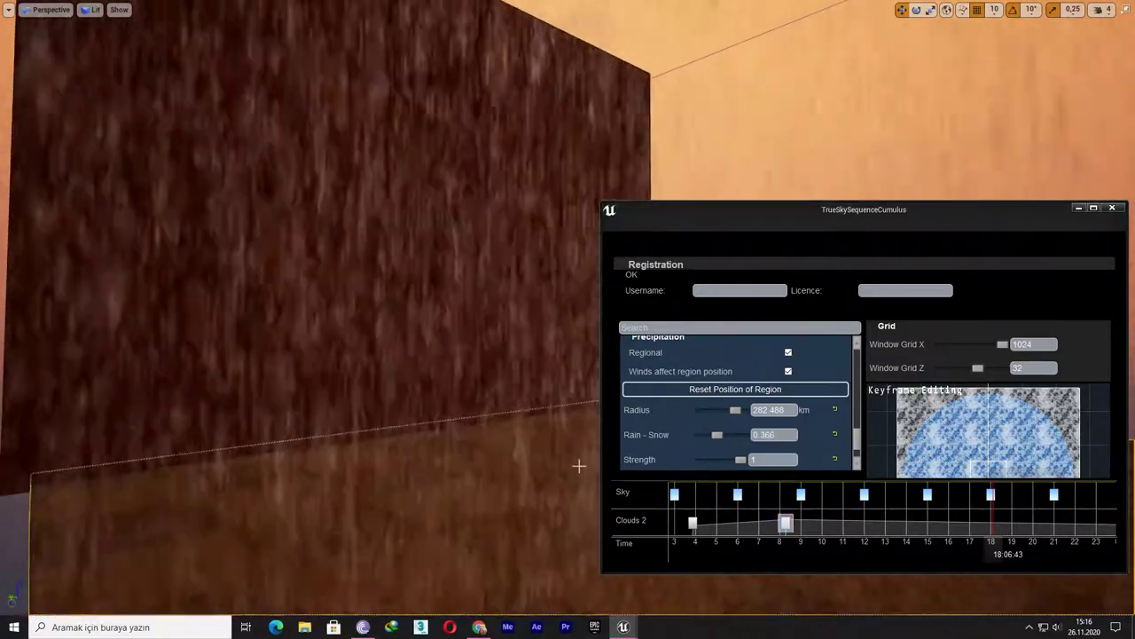
pyautogui.click(990, 553)
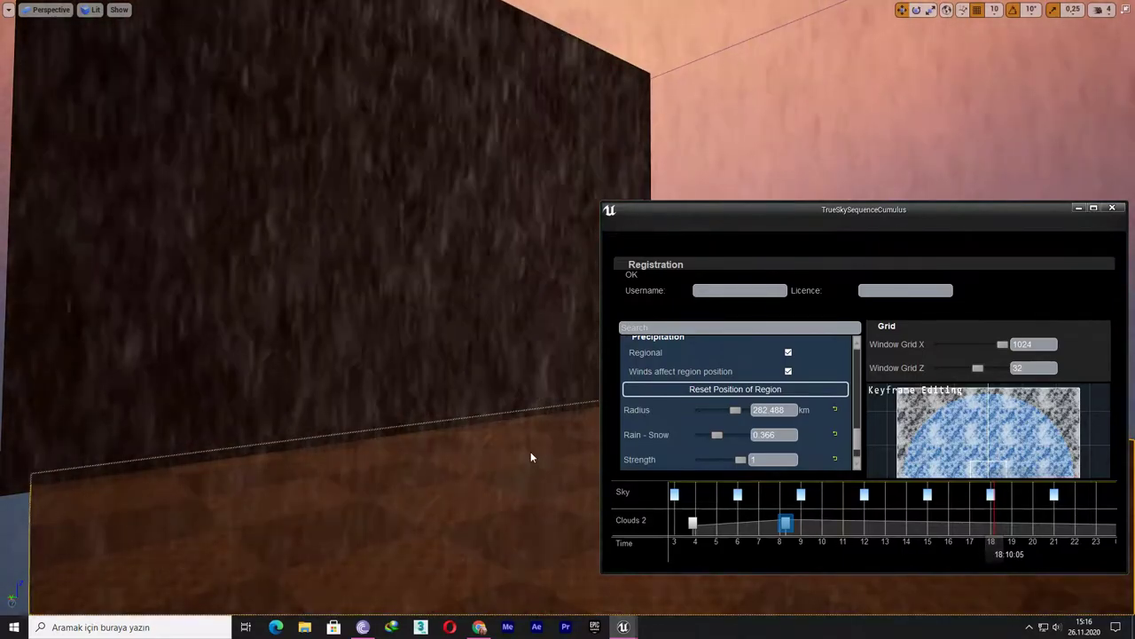
# Step: Drag the Clouds 2 precipitation Strength down from 1 toward 0, ending at 0.582
pyautogui.moveTo(530, 457); pyautogui.dragTo(530, 456, button='right')
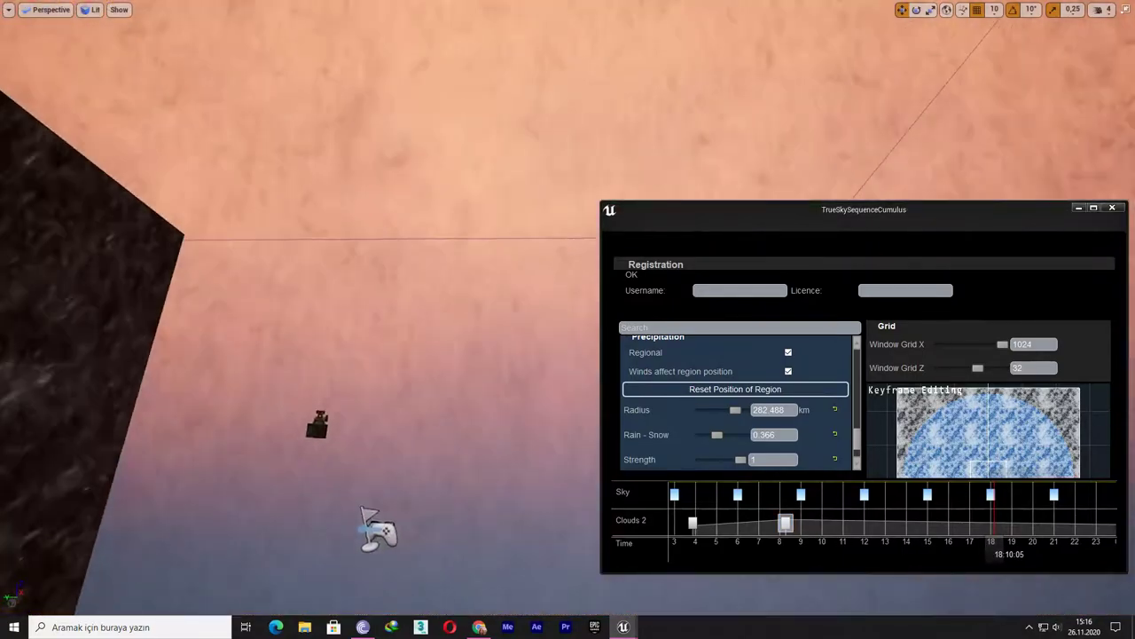
pyautogui.scroll(-1, 710, 434)
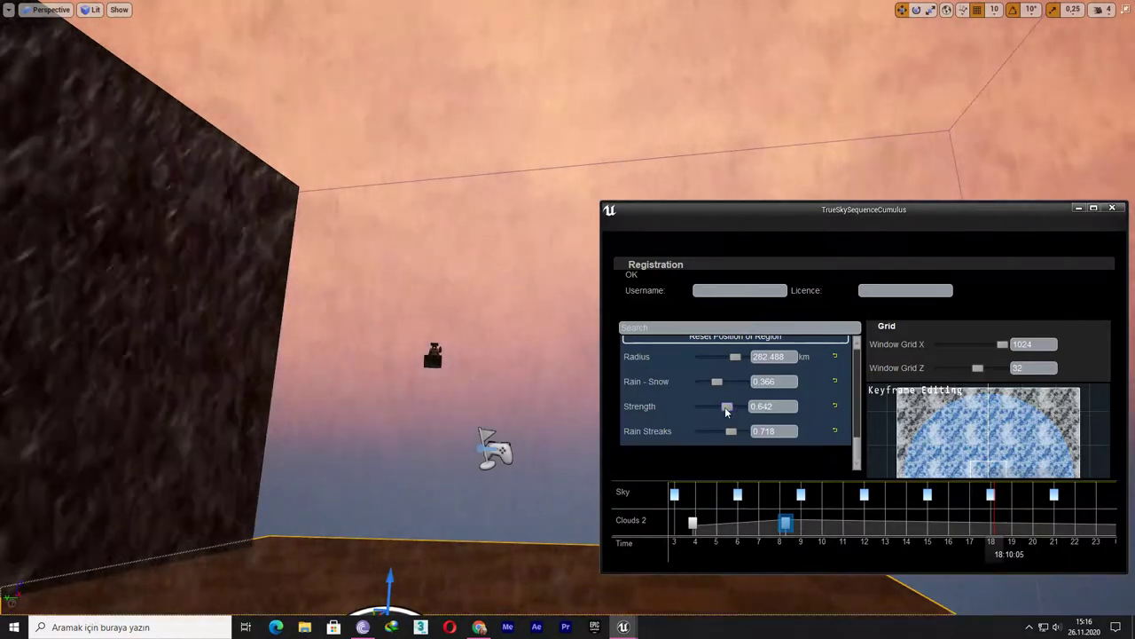
pyautogui.moveTo(726, 407); pyautogui.dragTo(706, 408)
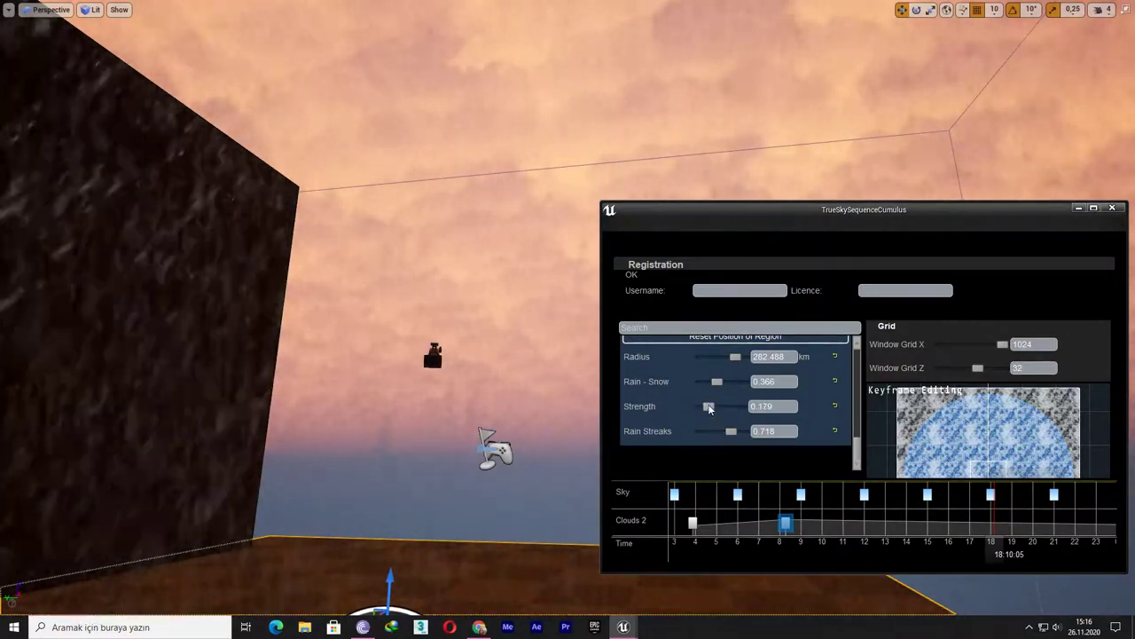
pyautogui.moveTo(703, 407); pyautogui.dragTo(682, 415)
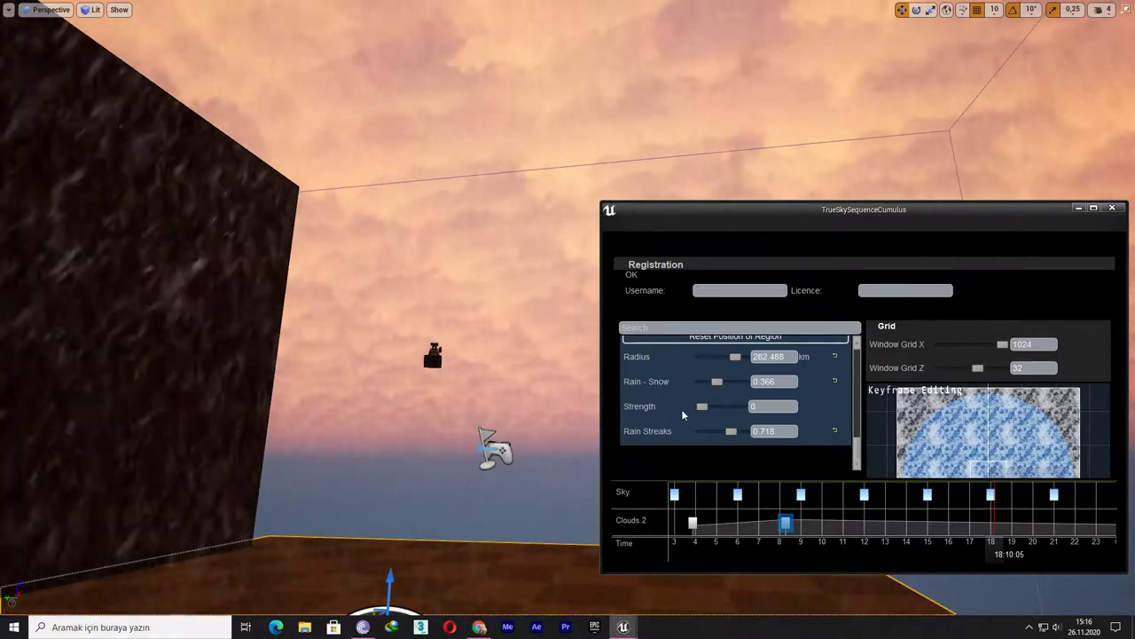
# Step: Preview the rain against the wall and sky with the sky time moved between about 18:18 and 18:27
pyautogui.moveTo(445, 375); pyautogui.dragTo(781, 465, button='right')
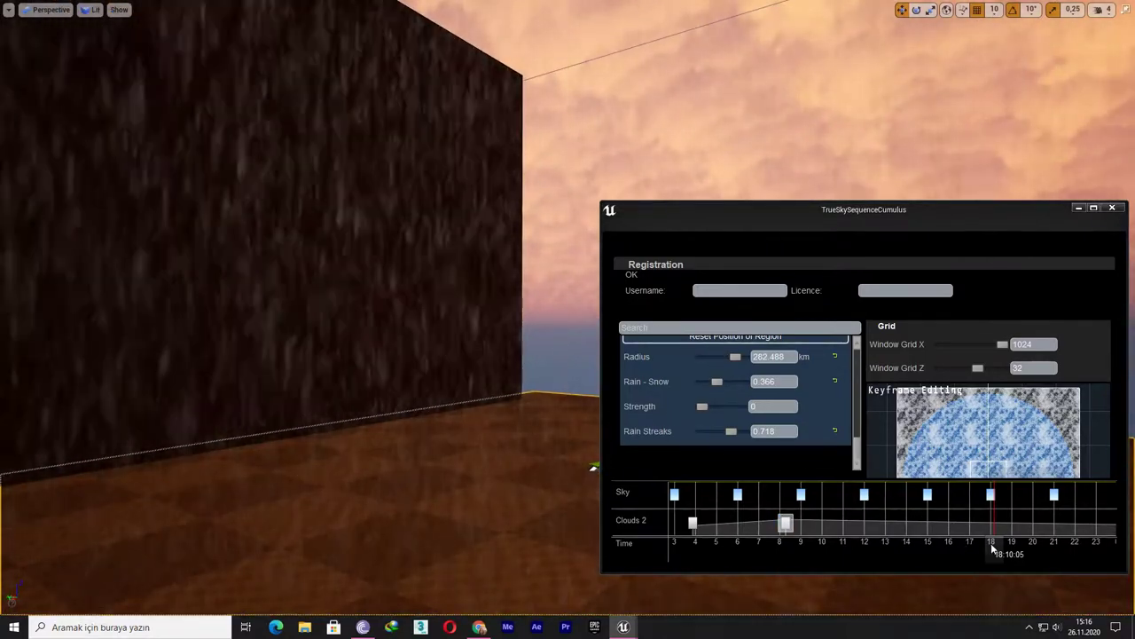
pyautogui.click(991, 542)
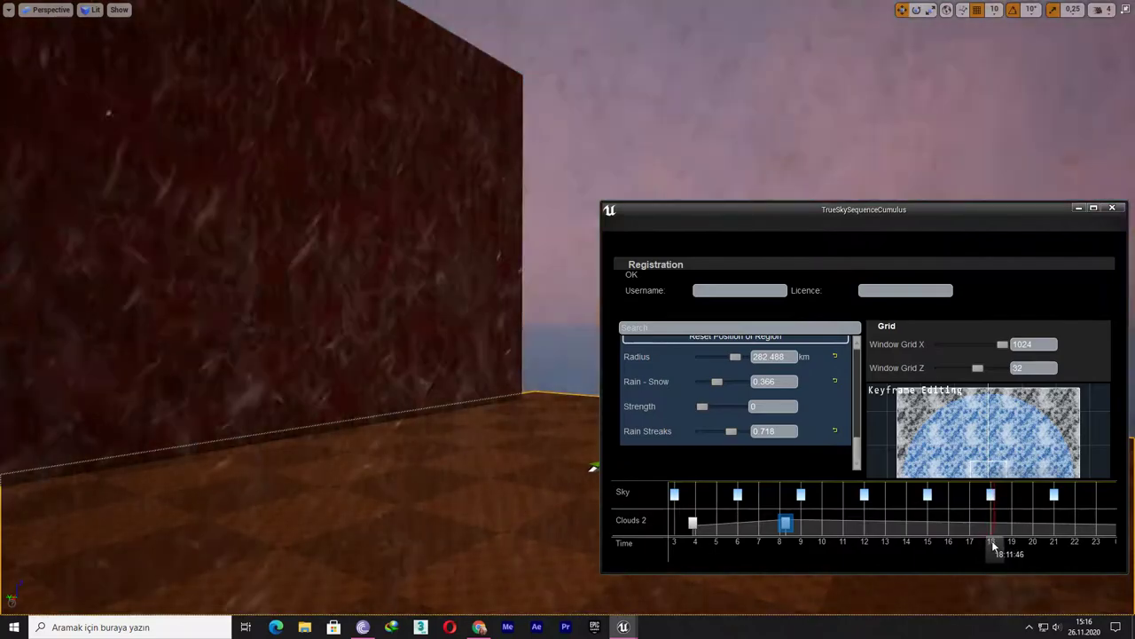
pyautogui.moveTo(995, 540); pyautogui.dragTo(999, 541)
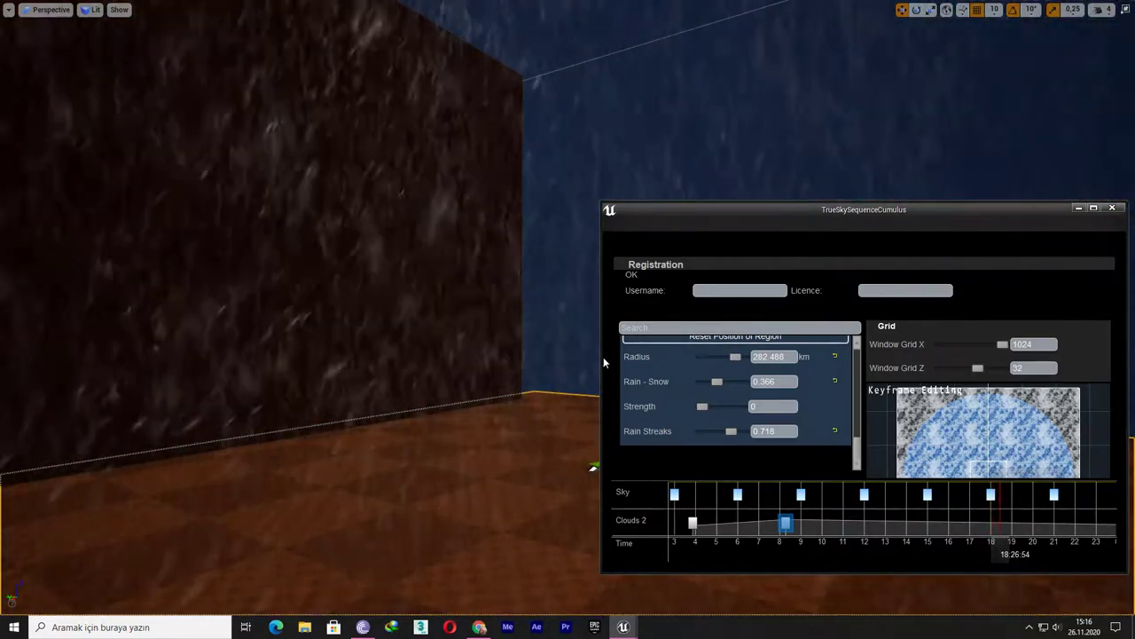
pyautogui.moveTo(603, 362)
pyautogui.mouseDown(button='right')
pyautogui.moveTo(497, 364)
pyautogui.moveTo(540, 334)
pyautogui.mouseUp(button='right')
pyautogui.click(1002, 553)
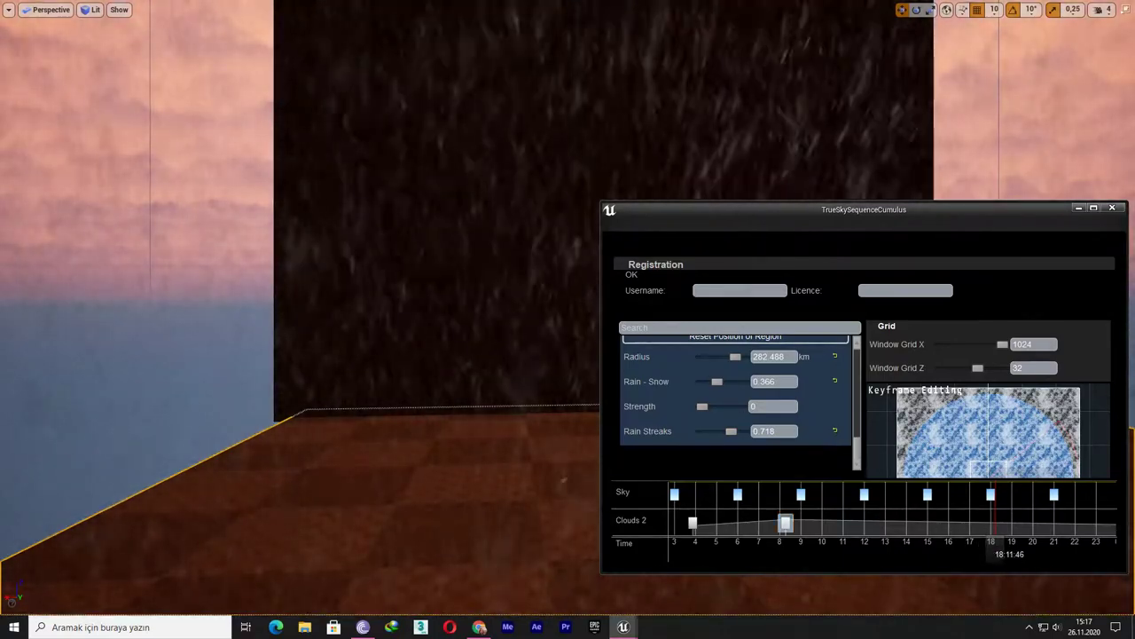
pyautogui.moveTo(562, 479); pyautogui.dragTo(497, 373, button='right')
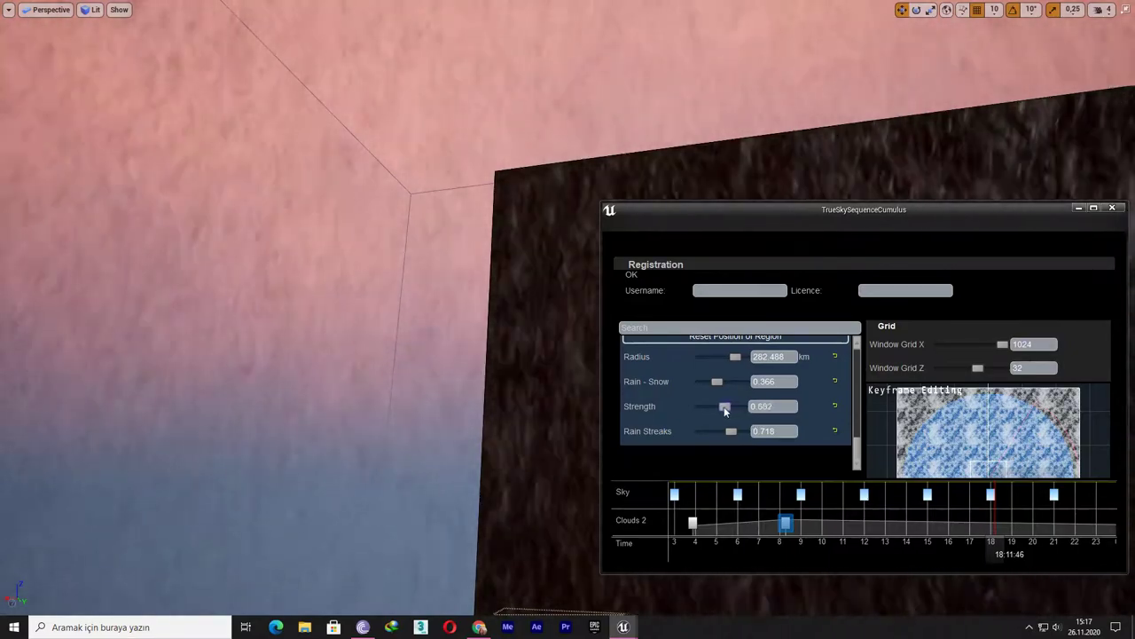
# Step: Reduce the Clouds 2 keyframe's Cloudiness in the Main section
pyautogui.scroll(-3, 719, 406)
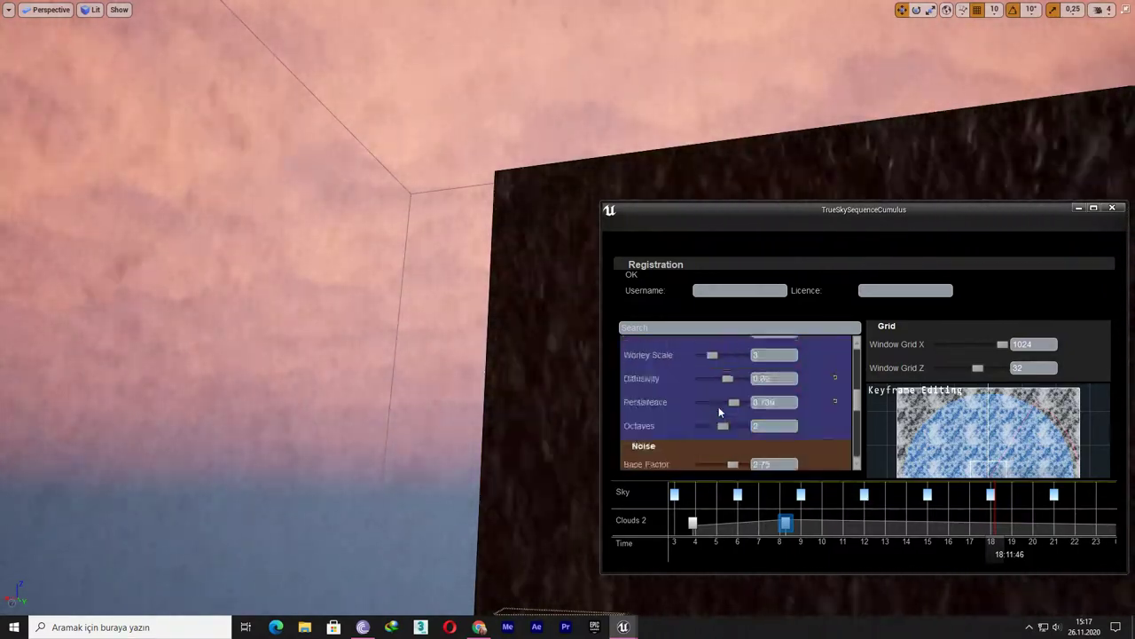
pyautogui.scroll(5, 718, 406)
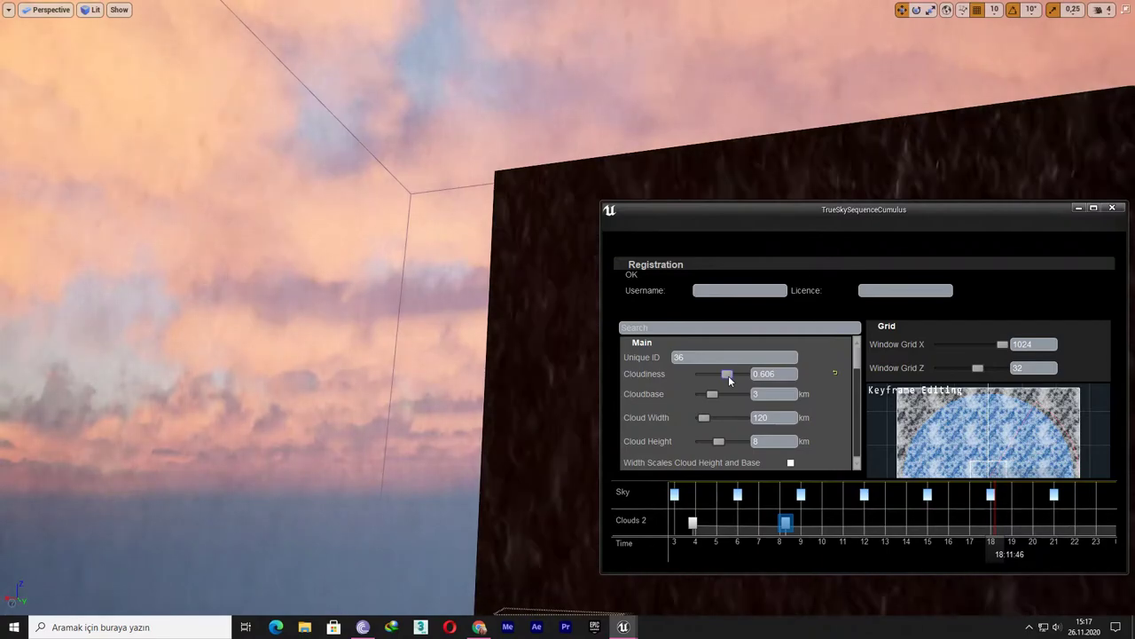
pyautogui.moveTo(728, 376); pyautogui.dragTo(753, 378)
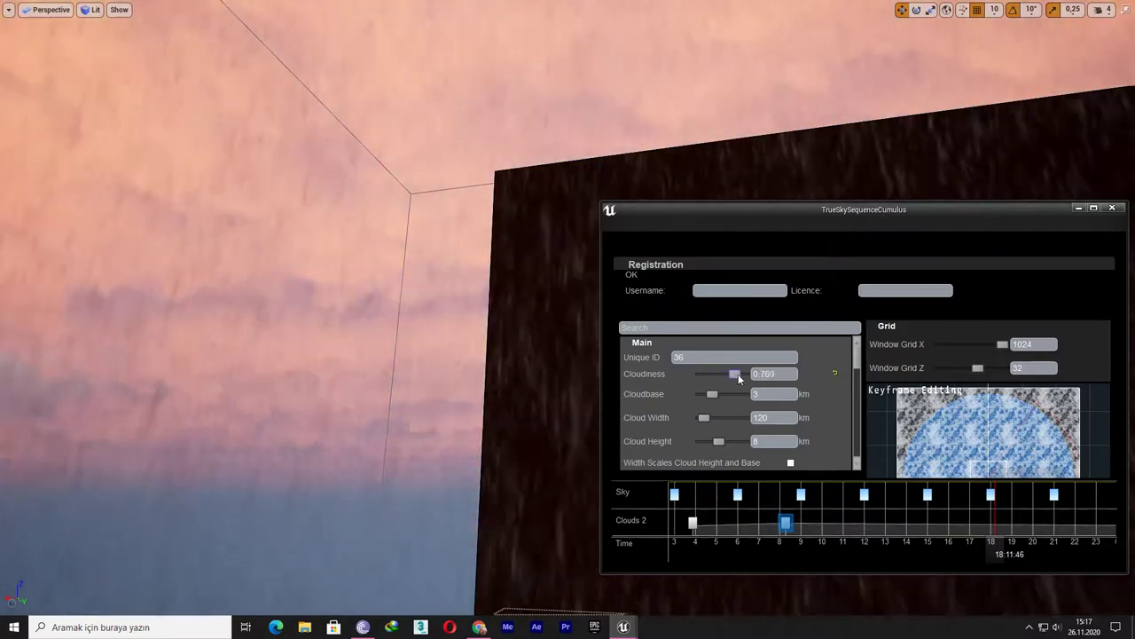
# Step: Lower the precipitation Strength to about 0.19
pyautogui.scroll(-5, 730, 405)
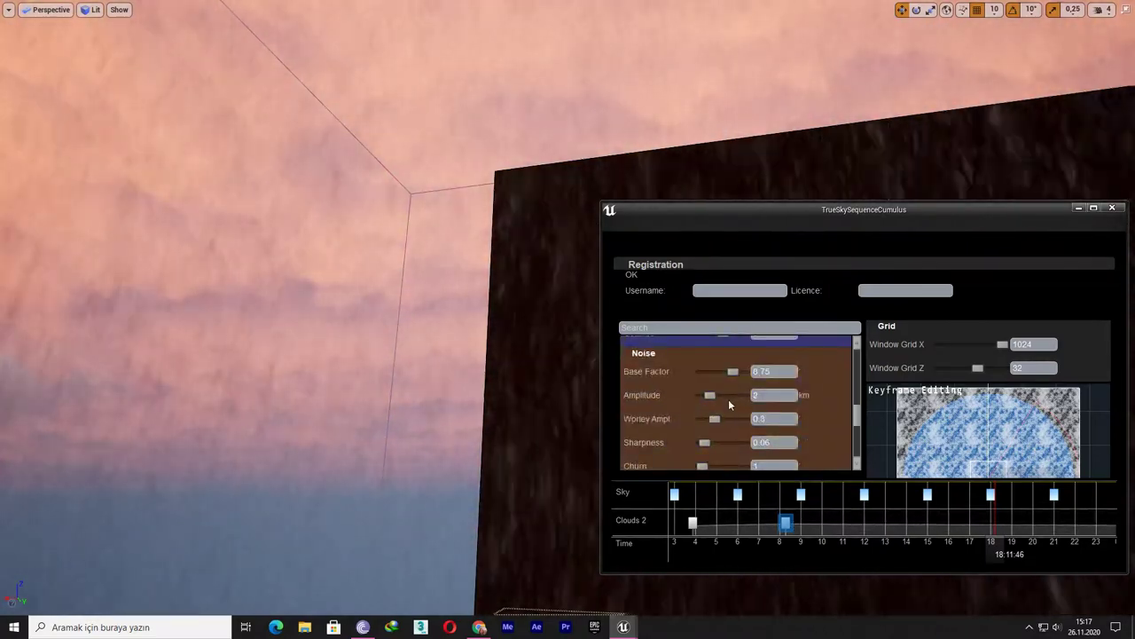
pyautogui.scroll(-5, 704, 435)
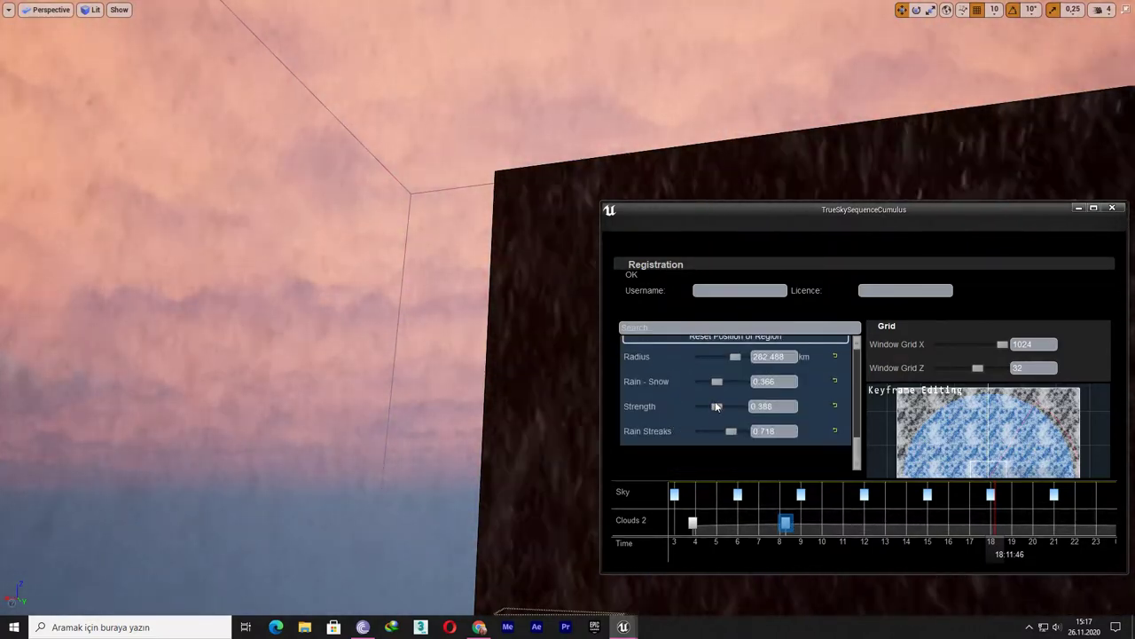
pyautogui.moveTo(717, 382)
pyautogui.mouseDown()
pyautogui.moveTo(689, 385)
pyautogui.moveTo(767, 405)
pyautogui.mouseUp()
# Step: Bring Cloudiness down to about 0.5 for thinner pink sunset clouds
pyautogui.scroll(3, 695, 395)
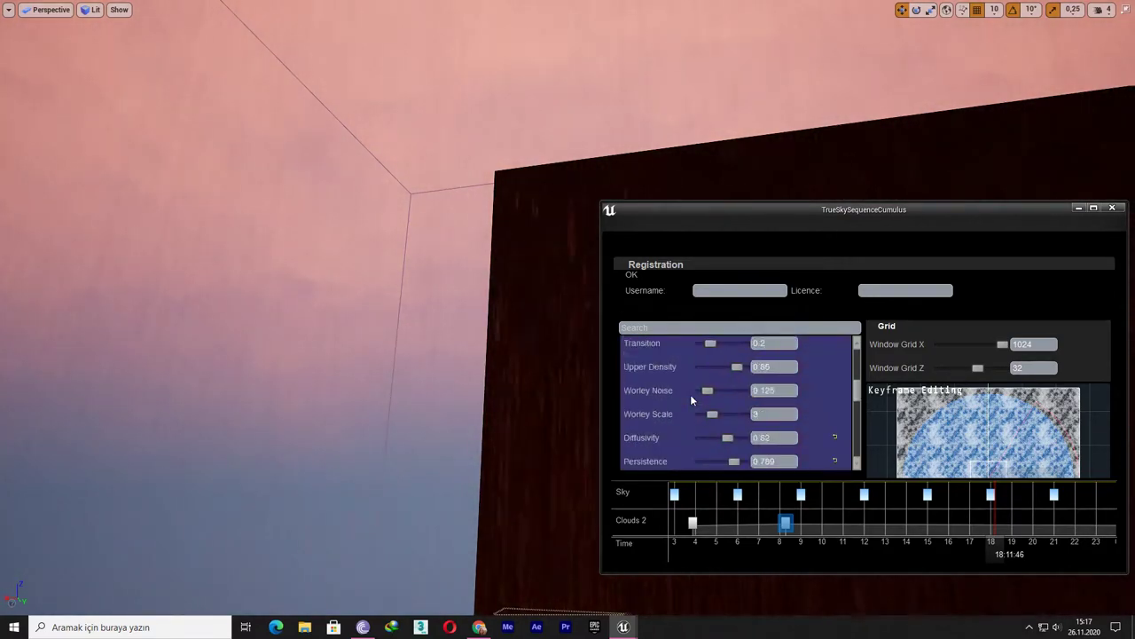
pyautogui.scroll(3, 719, 365)
pyautogui.moveTo(724, 373); pyautogui.dragTo(721, 378)
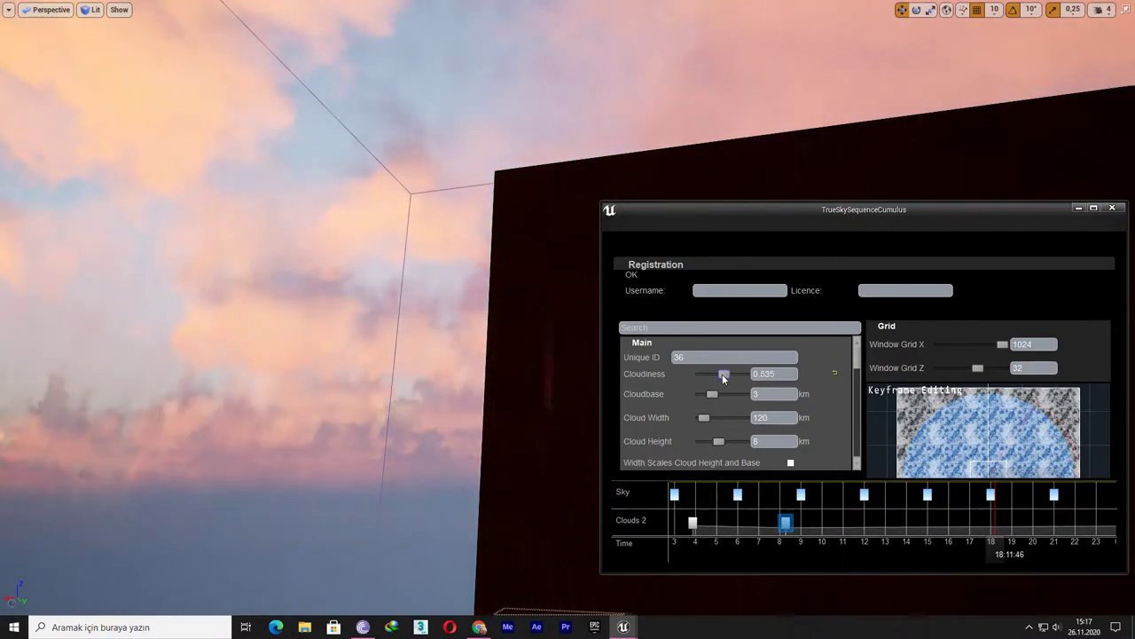